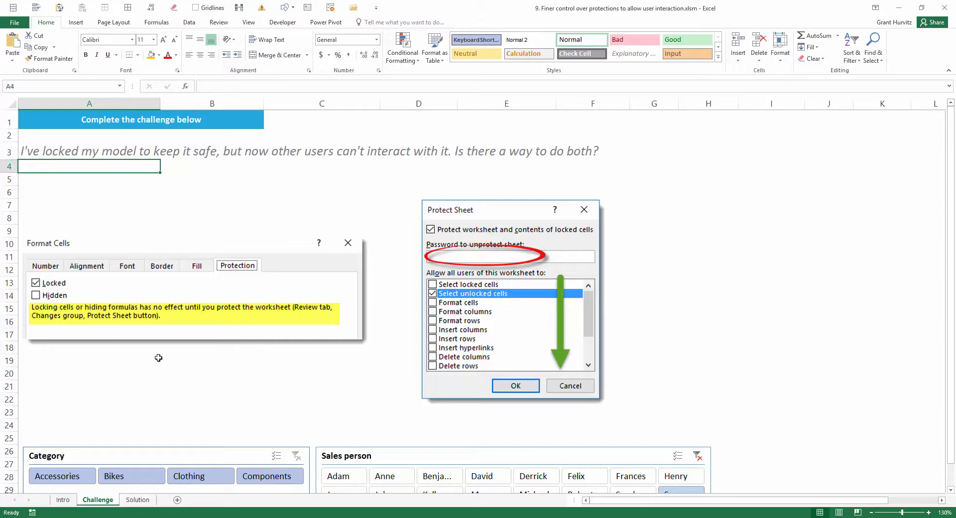
# Examine which table columns are highlighted as editable and which are not, along with the requirements in the callout
pyautogui.scroll(-6, 748, 393)
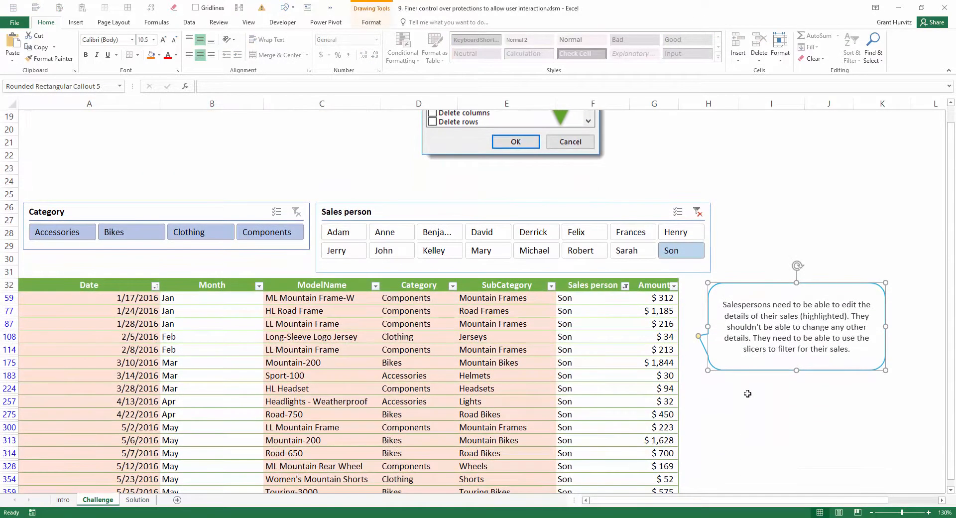
pyautogui.click(748, 394)
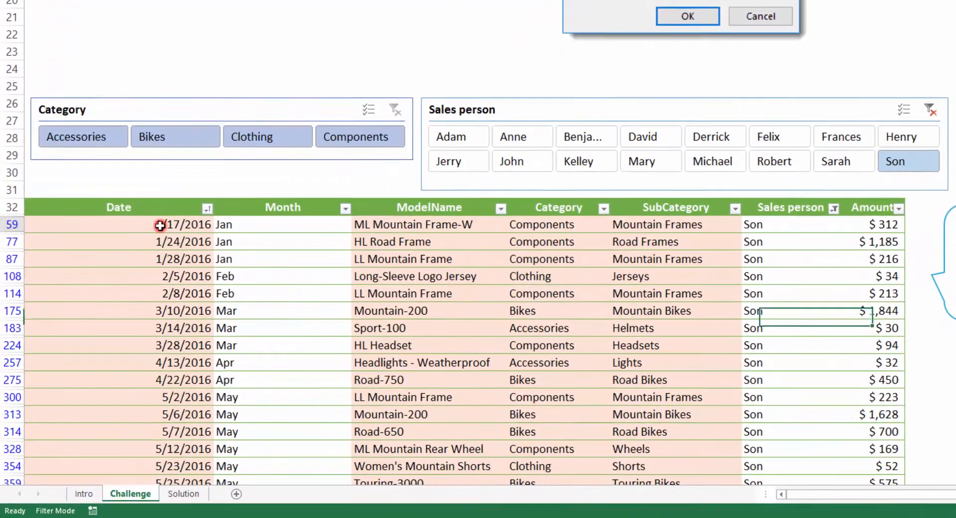
pyautogui.moveTo(120, 297); pyautogui.dragTo(121, 398)
pyautogui.moveTo(390, 224); pyautogui.dragTo(635, 399)
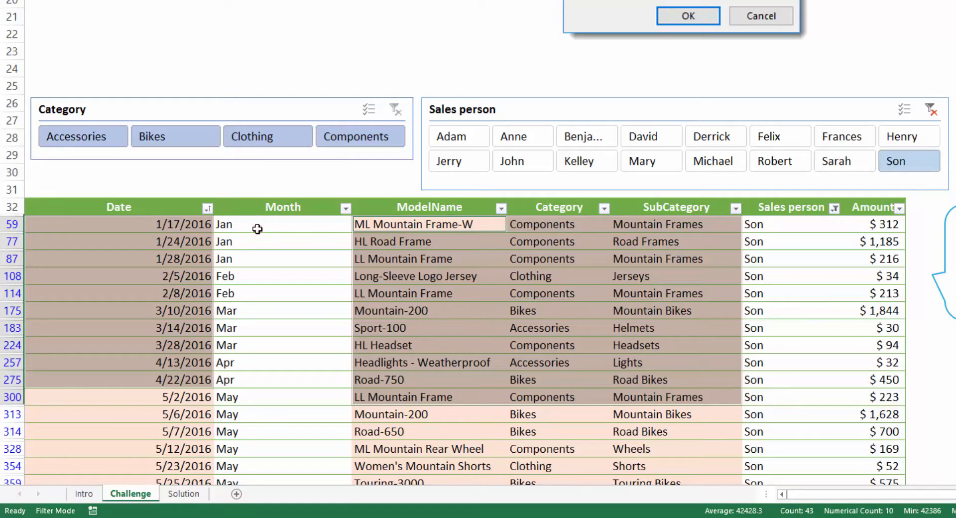
pyautogui.moveTo(257, 229); pyautogui.dragTo(262, 431)
pyautogui.moveTo(786, 225); pyautogui.dragTo(853, 414)
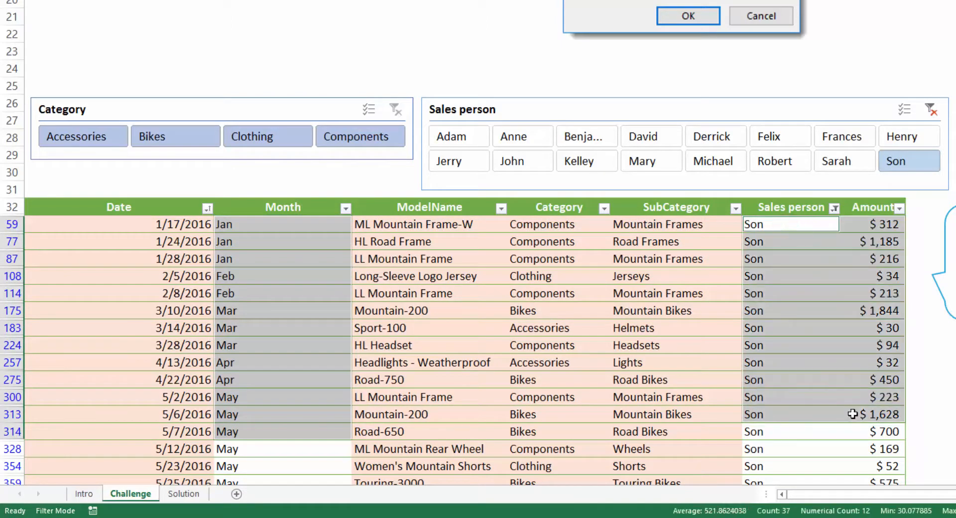
# Inspect the underlying contents of the Month, Sales person and Amount cells in the first visible sales row
pyautogui.click(266, 220)
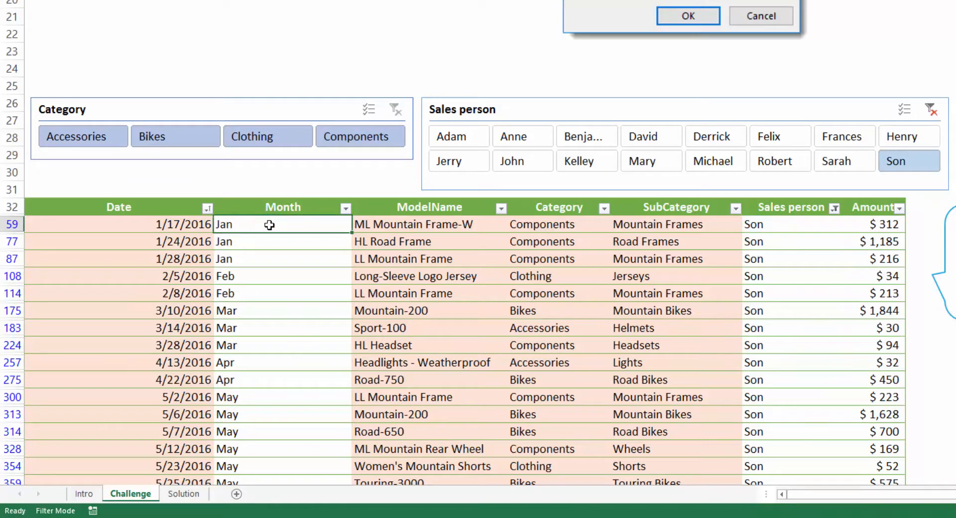
pyautogui.press('F2')
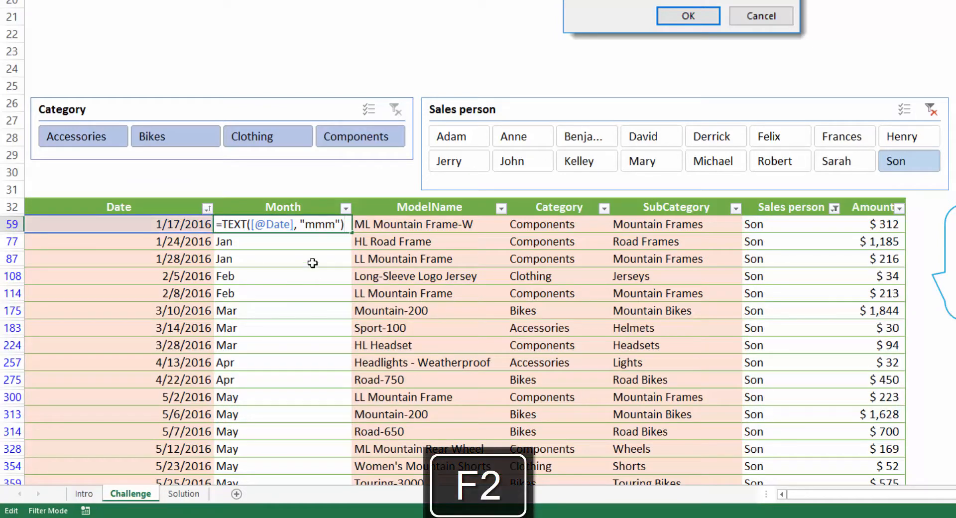
pyautogui.press('Escape')
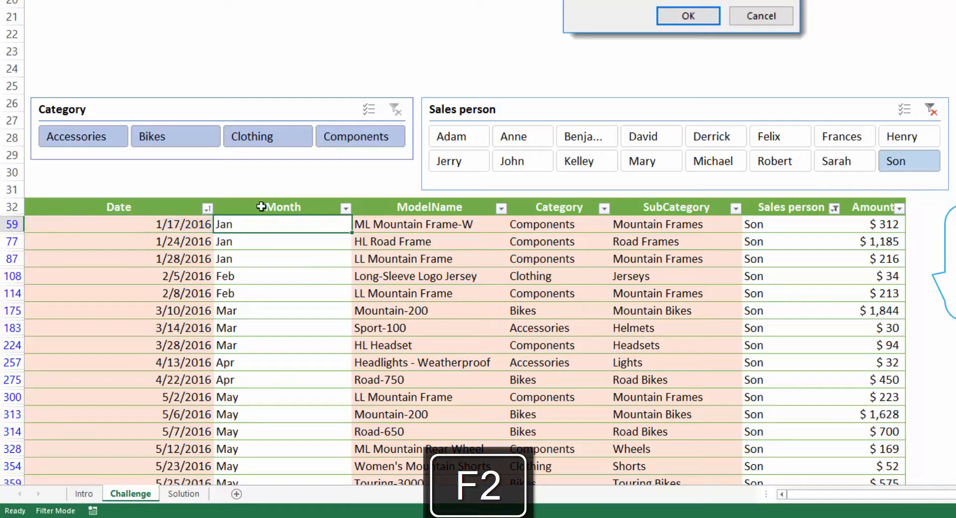
pyautogui.click(753, 221)
pyautogui.press('F2')
pyautogui.press('Escape')
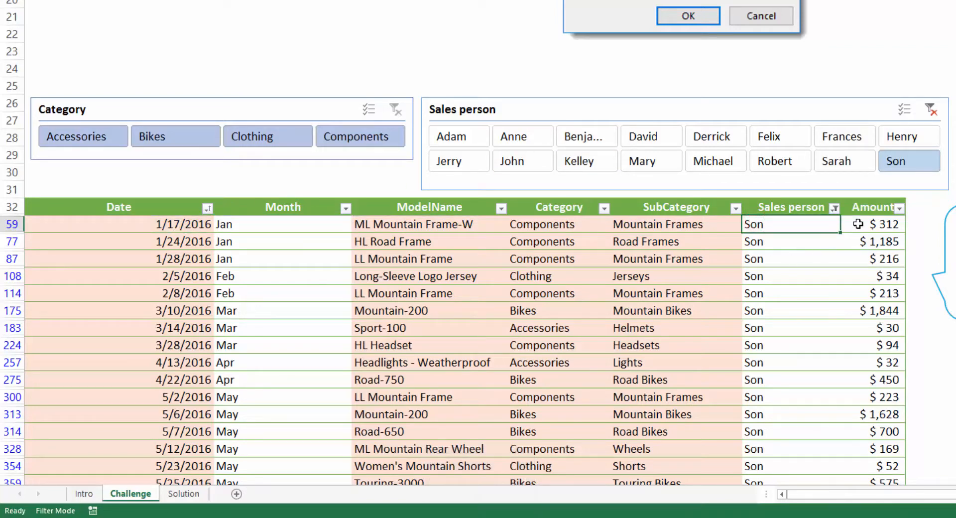
pyautogui.click(856, 223)
pyautogui.press('F2')
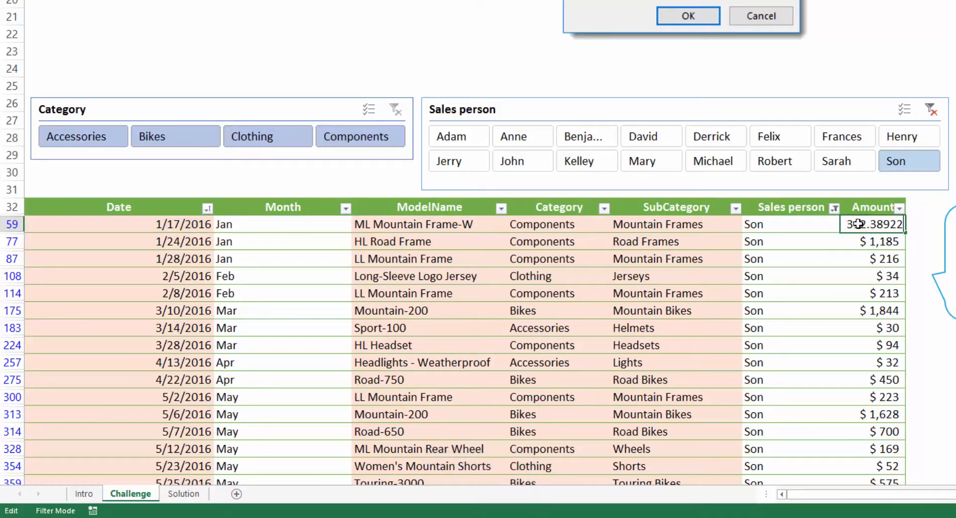
pyautogui.press('Escape')
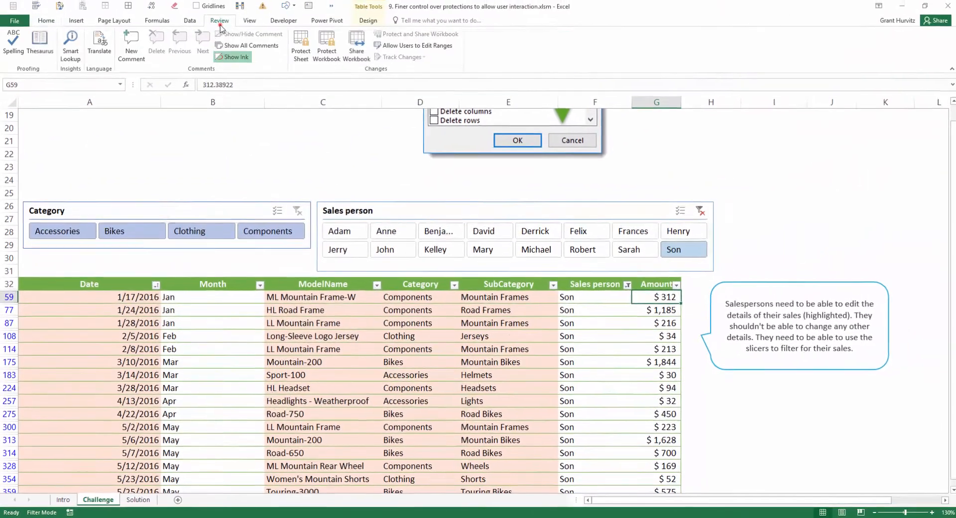
# Protect the Challenge sheet without a password, with users allowed to select unlocked cells
pyautogui.click(220, 26)
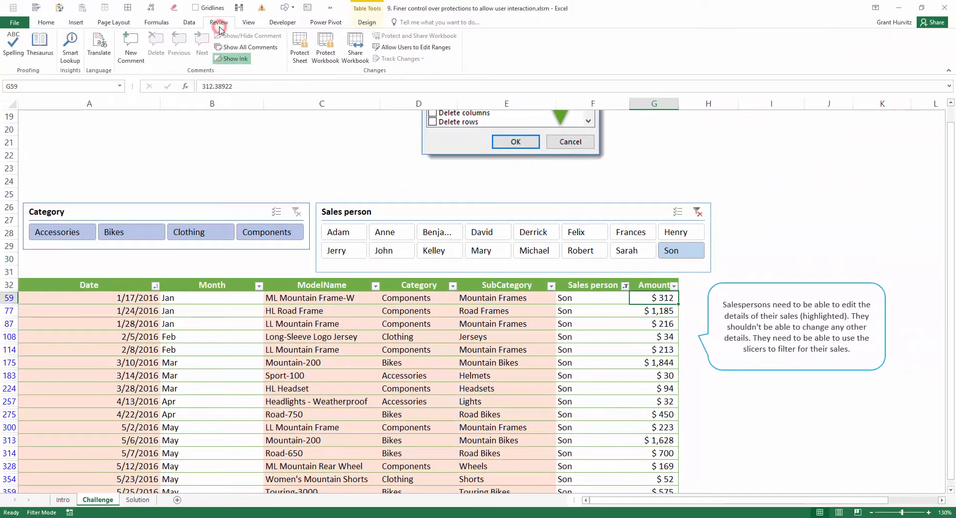
pyautogui.click(294, 57)
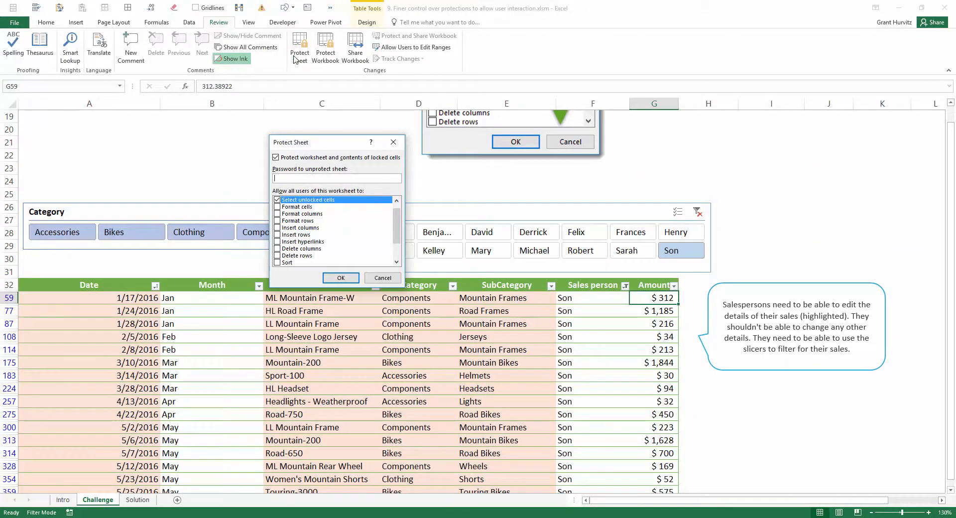
pyautogui.click(340, 278)
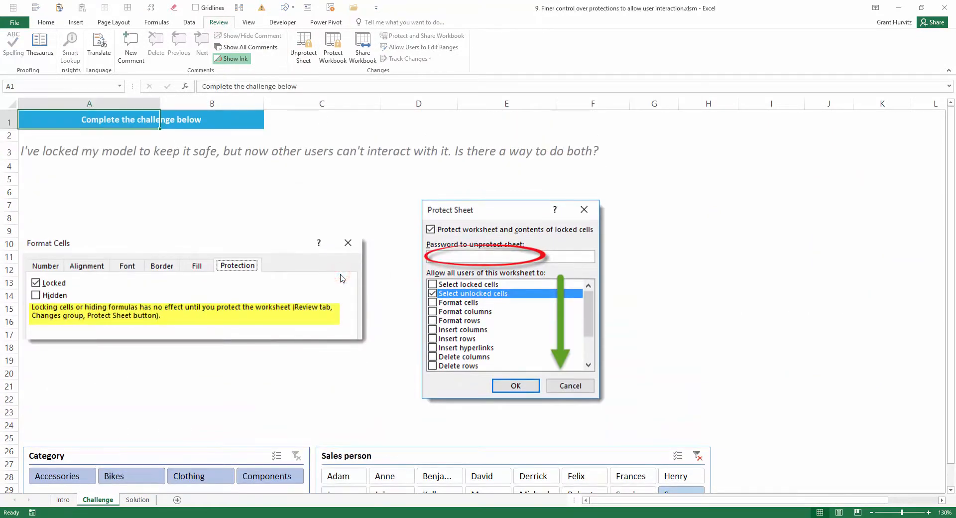
# Try to select the highlighted Date, ModelName, Category and SubCategory cells in the first visible row, and unprotect the sheet
pyautogui.scroll(-6, 320, 225)
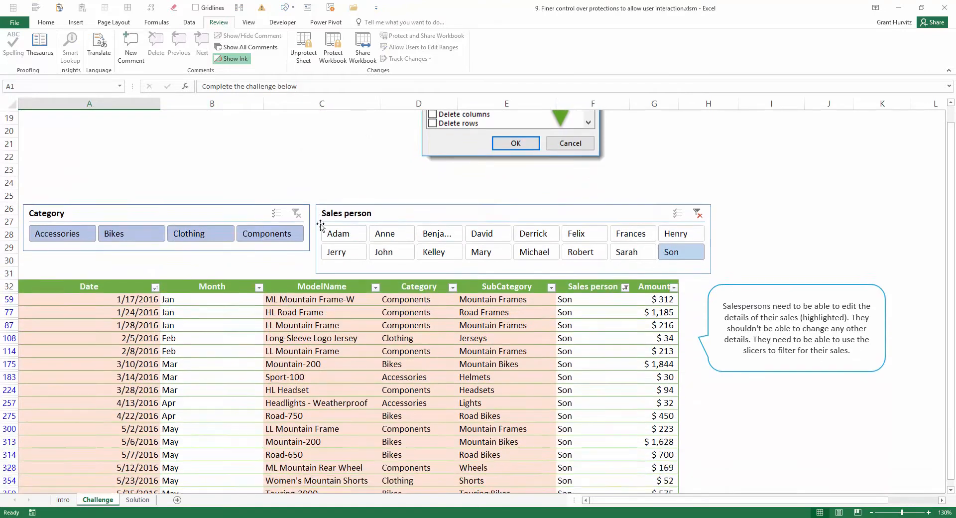
pyautogui.scroll(-1, 321, 225)
pyautogui.click(134, 258)
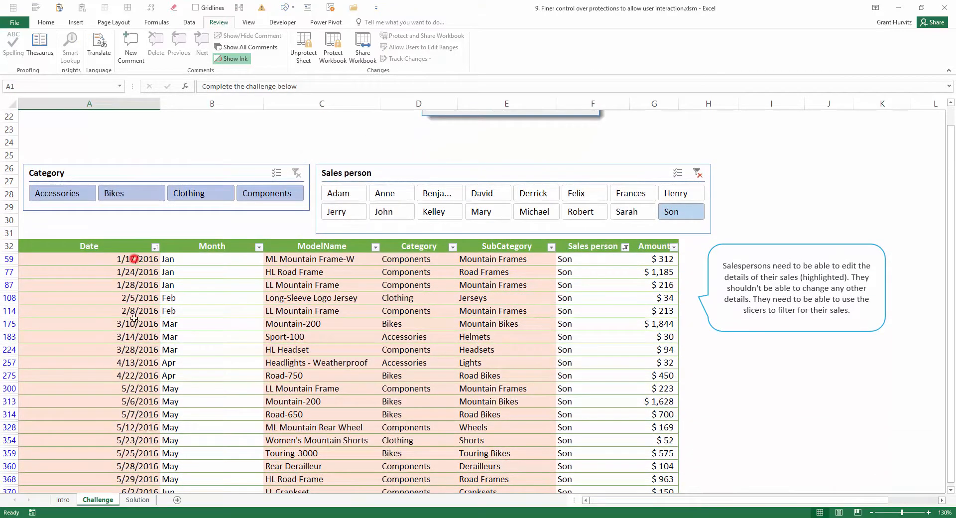
pyautogui.click(304, 257)
pyautogui.click(414, 263)
pyautogui.click(501, 260)
pyautogui.click(304, 56)
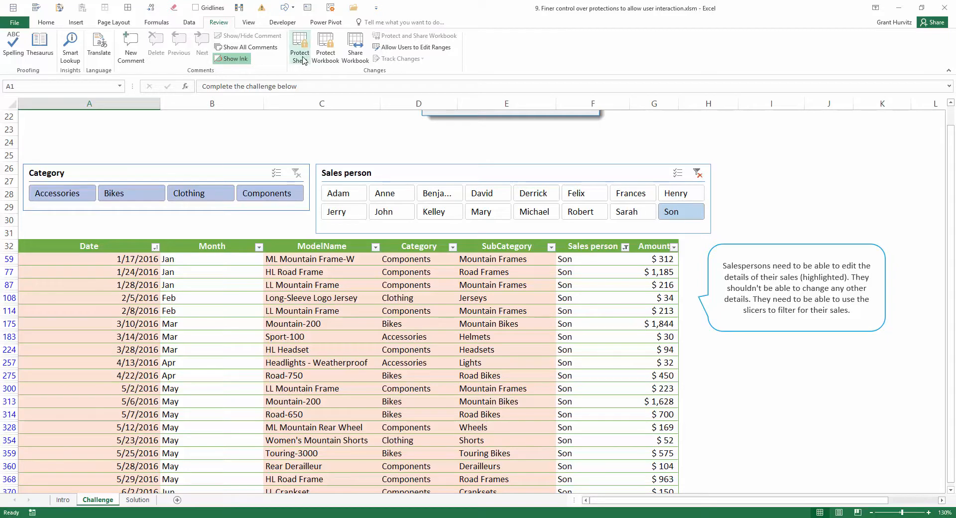
# Clear the filter on the Sales person slicer
pyautogui.click(425, 300)
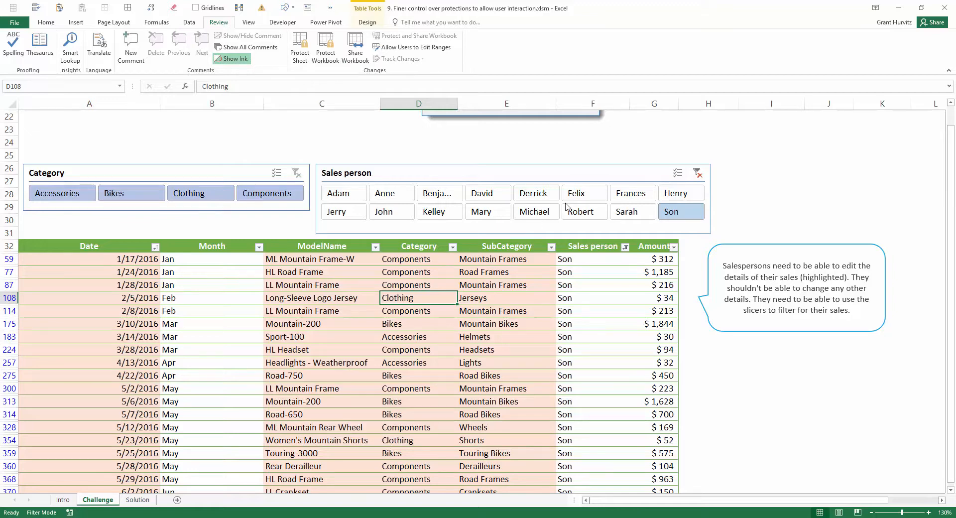
pyautogui.click(697, 173)
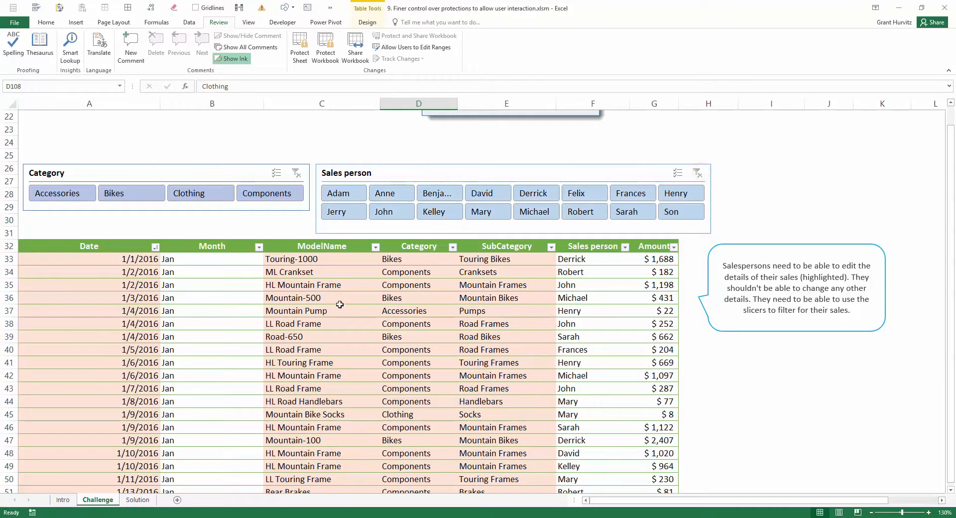
# Select all the data in the sales table and view its Locked and Hidden cell protection settings
pyautogui.click(342, 301)
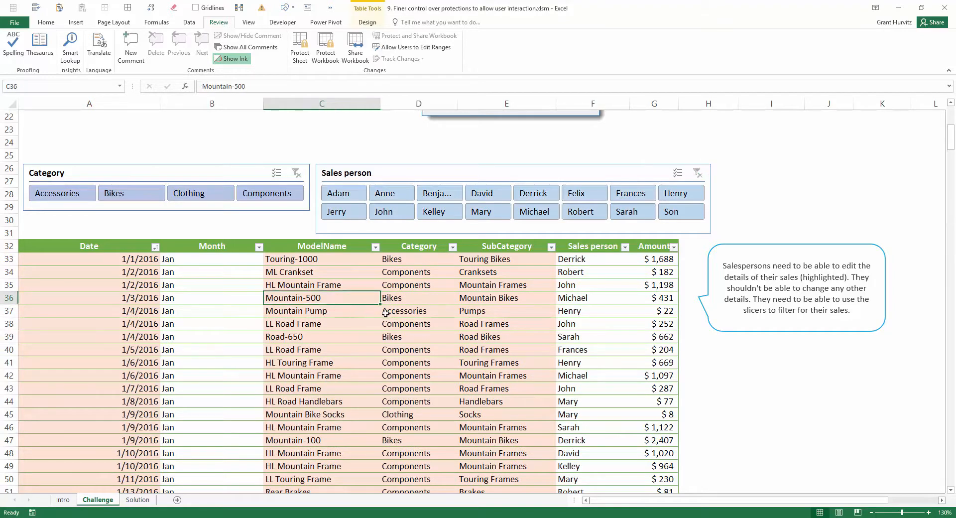
pyautogui.hotkey('ctrl', 'a')
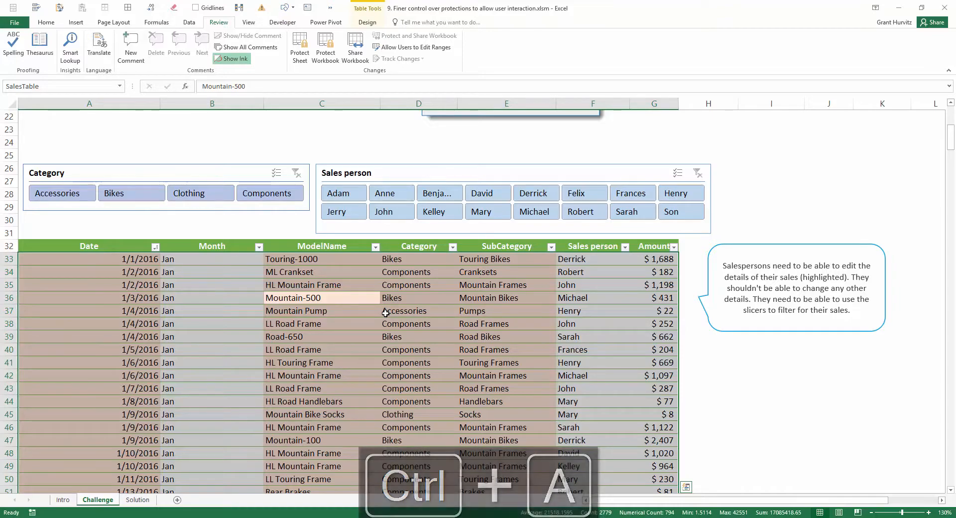
pyautogui.hotkey('ctrl', '1')
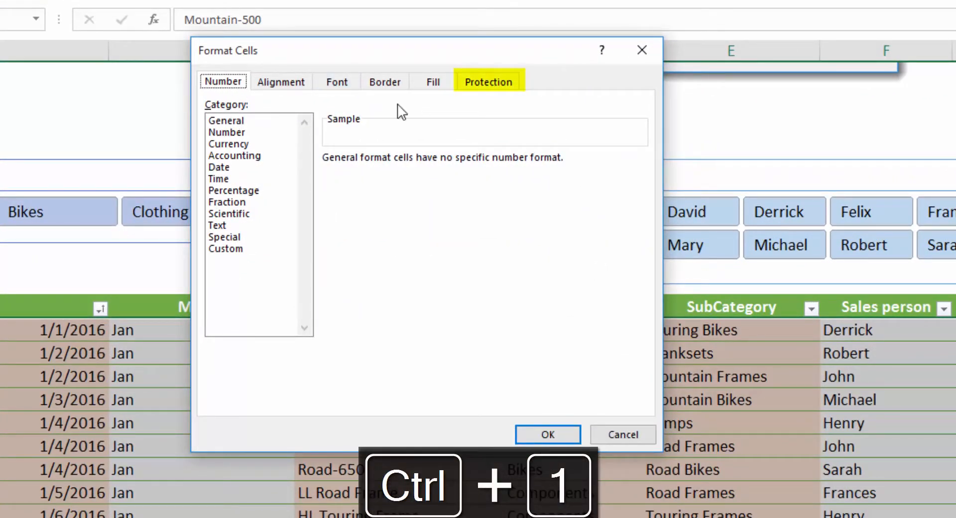
pyautogui.click(501, 82)
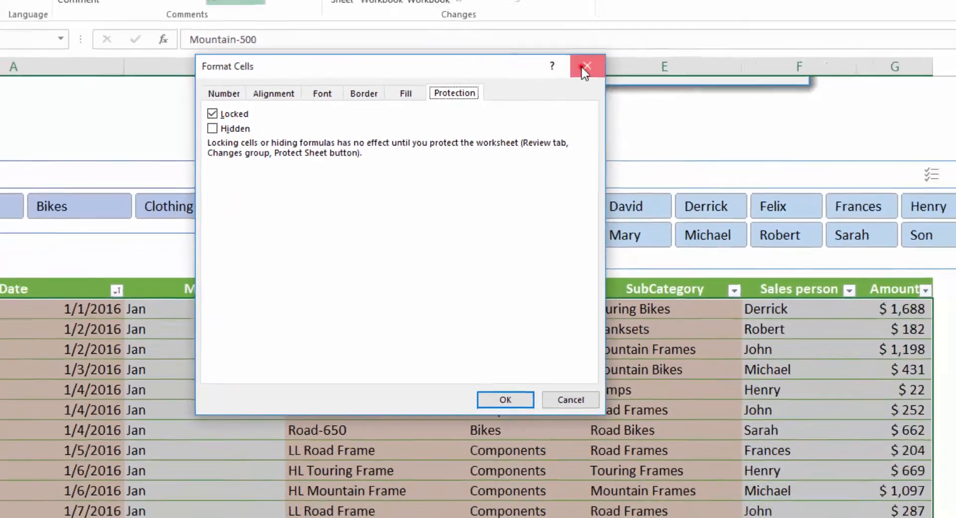
pyautogui.click(642, 50)
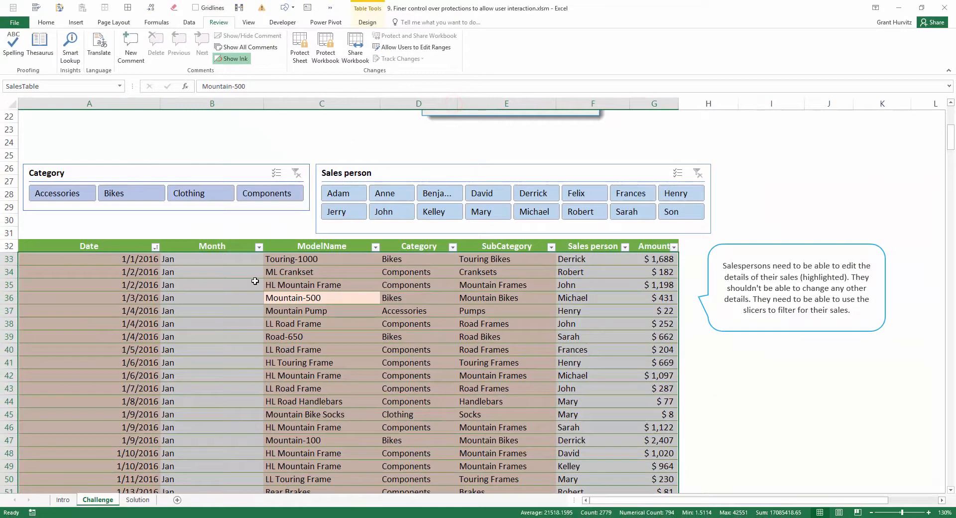
# Unlock all data cells in the highlighted Date, ModelName, Category and SubCategory columns of the sales table
pyautogui.click(146, 262)
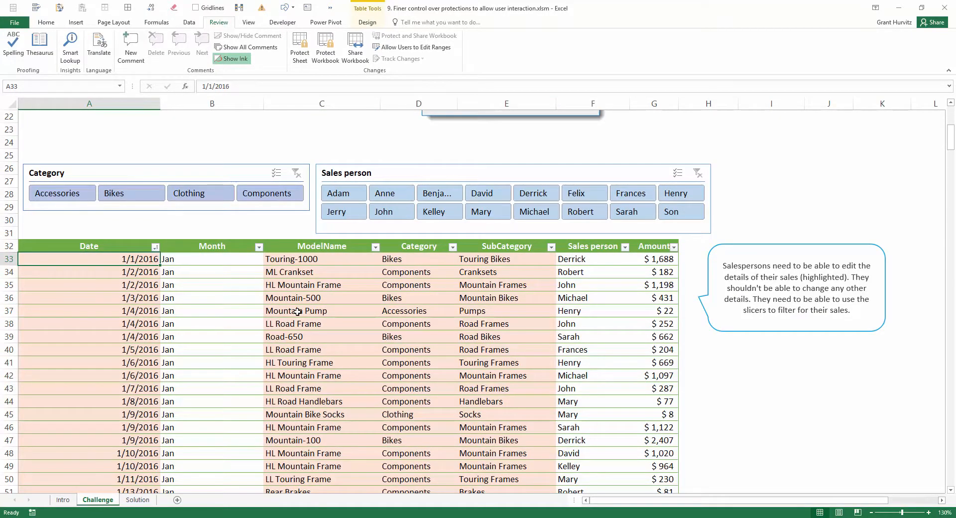
pyautogui.hotkey('ctrl', 'shift', 'Down')
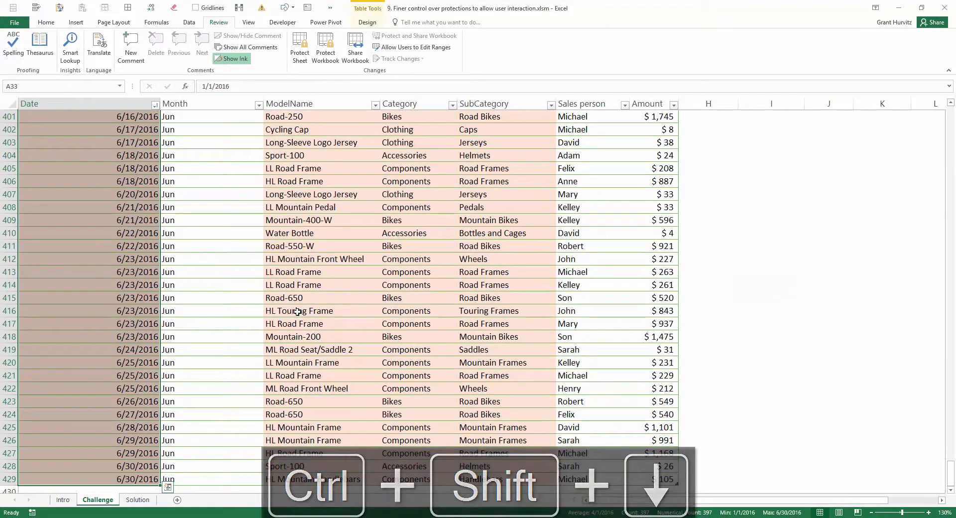
pyautogui.hotkey('shift', 'F8')
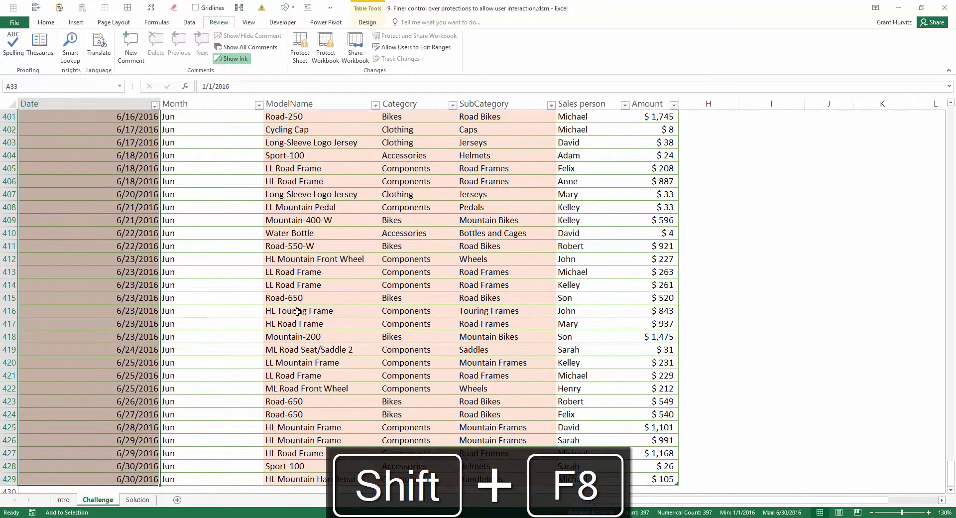
pyautogui.press('Right')
pyautogui.press('Right')
pyautogui.press('Right')
pyautogui.press('Left')
pyautogui.hotkey('shift', 'Right')
pyautogui.hotkey('shift', 'Right')
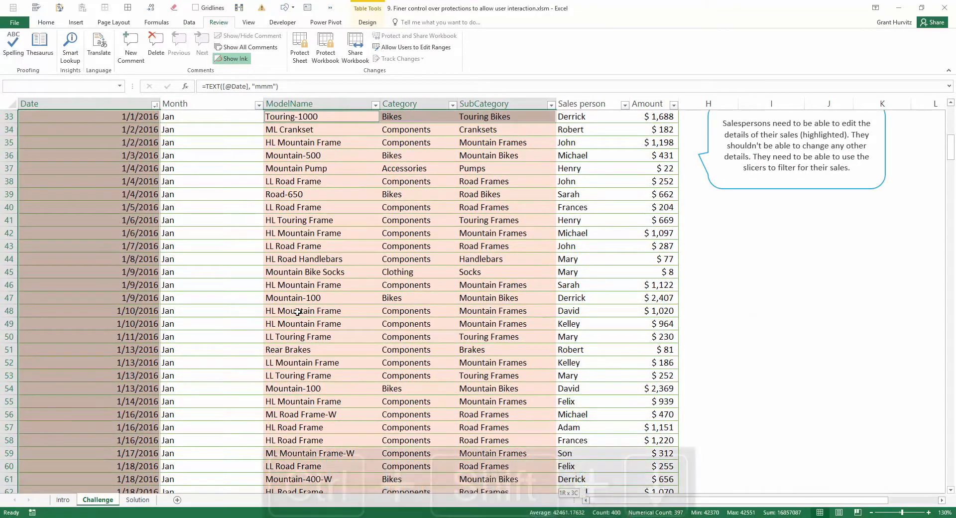
pyautogui.hotkey('ctrl', 'shift', 'Down')
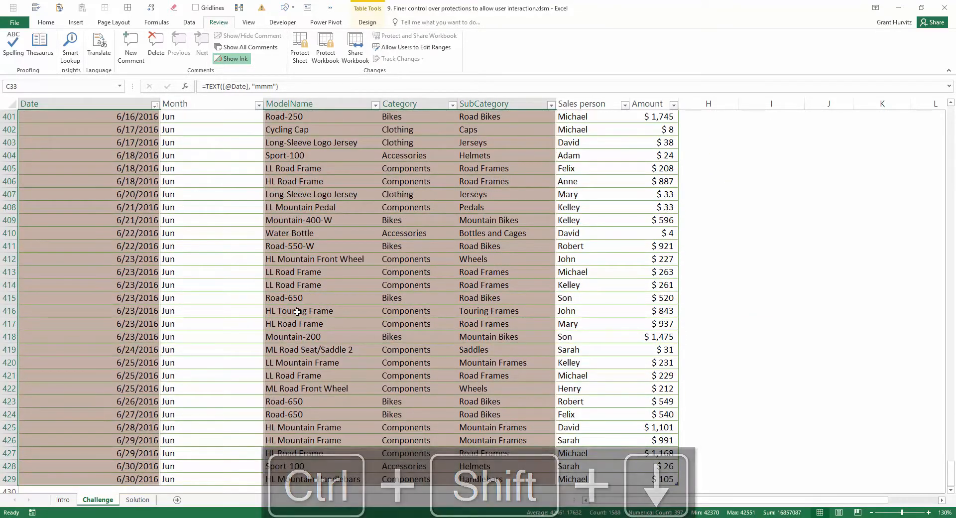
pyautogui.hotkey('ctrl', '1')
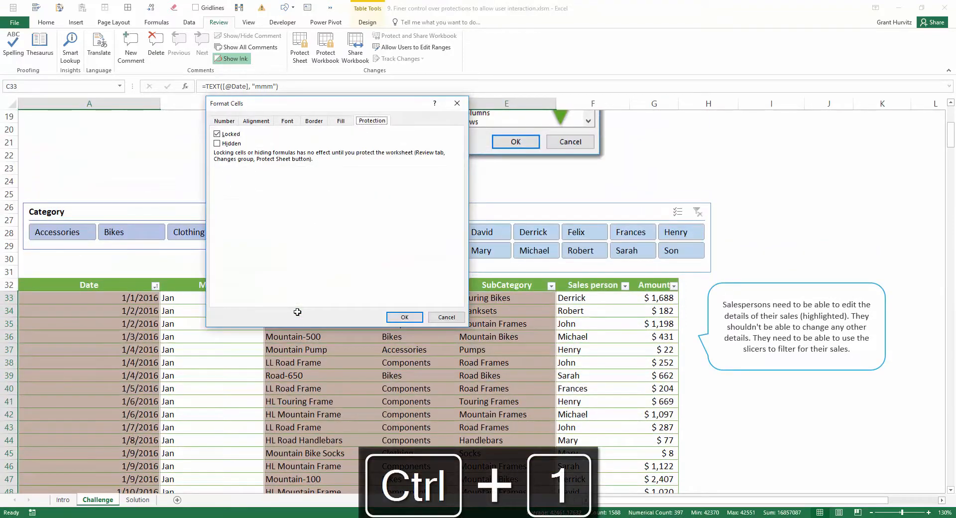
pyautogui.click(217, 133)
pyautogui.click(404, 317)
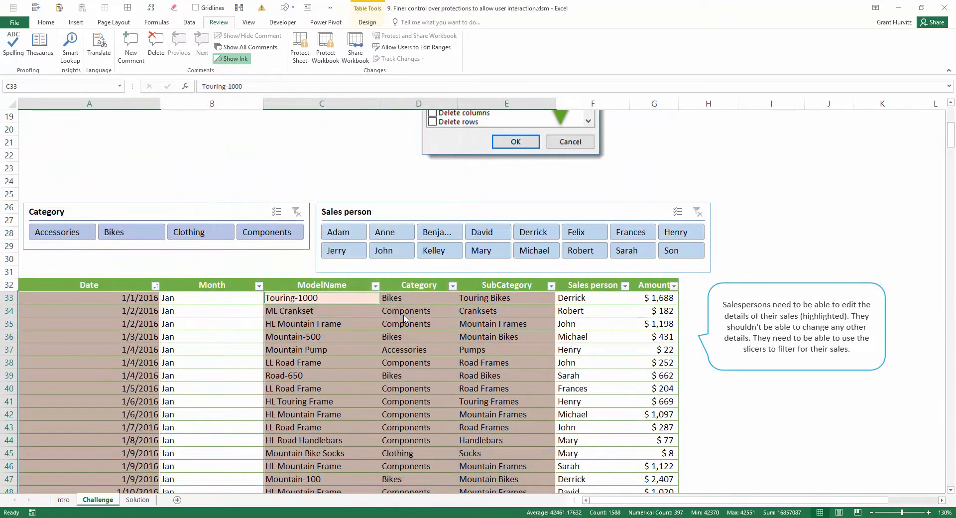
# Set all data cells in the Month column to Hidden, keeping them Locked, so protection conceals their formulas
pyautogui.click(205, 300)
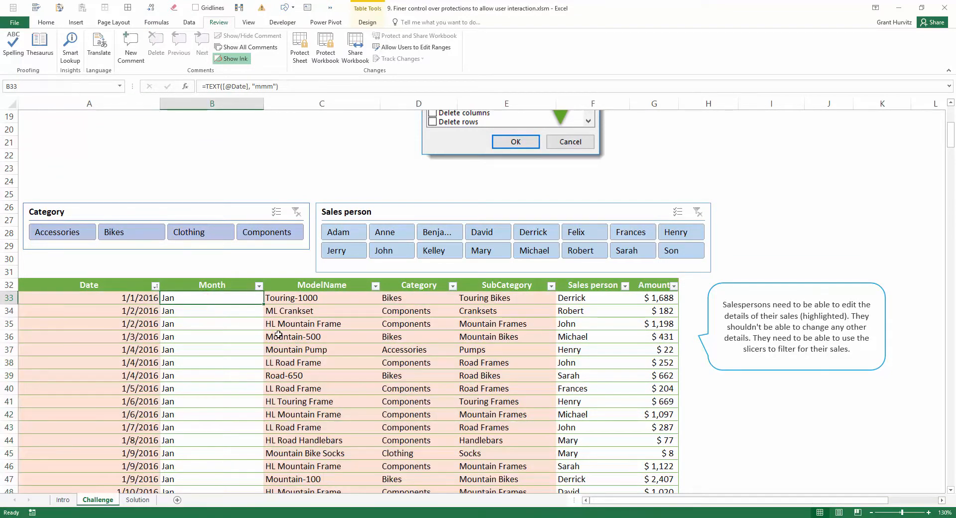
pyautogui.hotkey('ctrl', 'shift', 'Down')
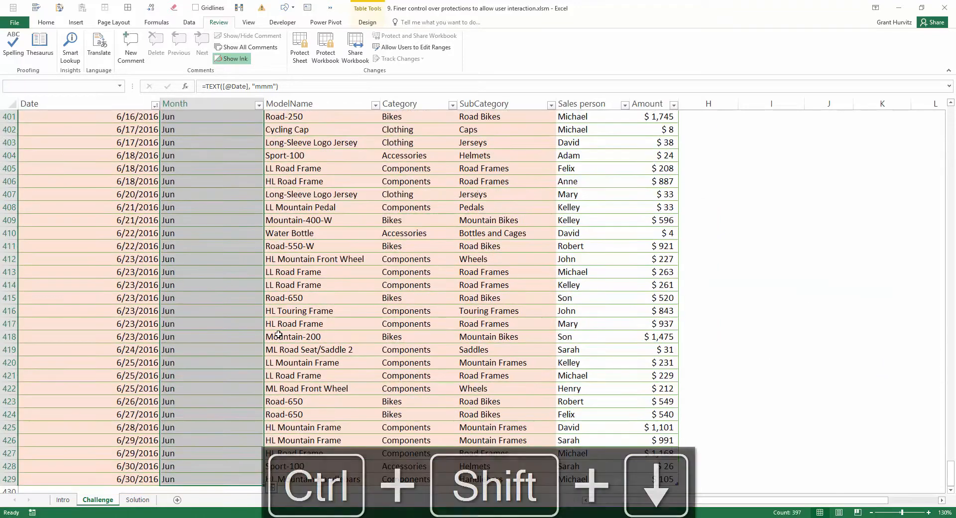
pyautogui.hotkey('ctrl', '1')
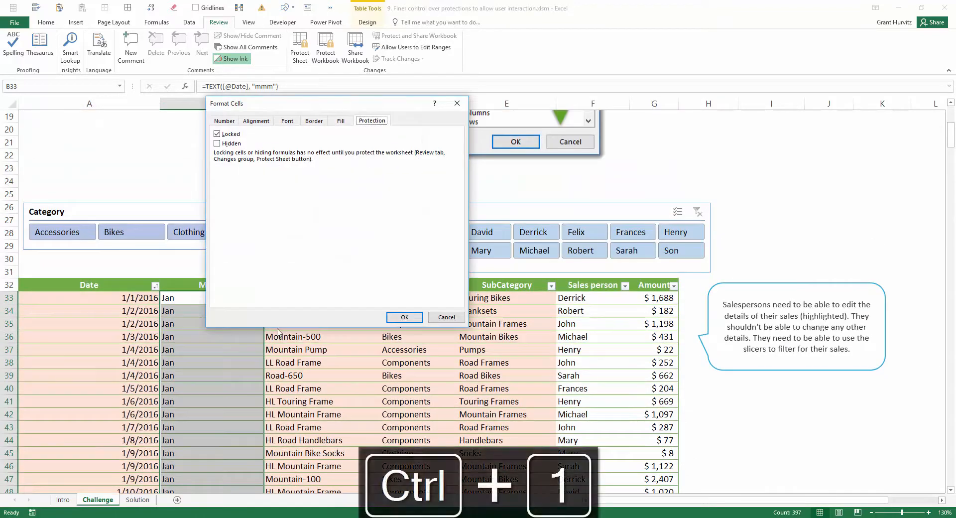
pyautogui.click(217, 144)
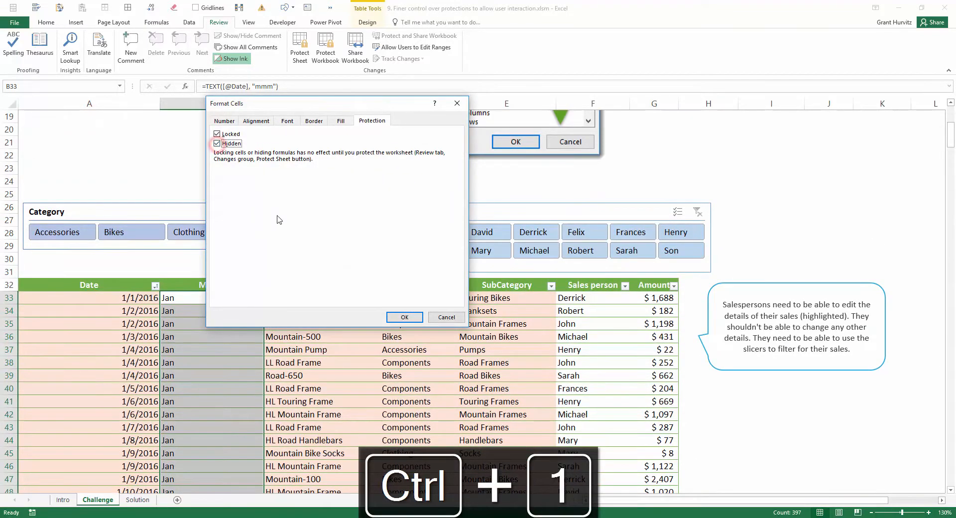
pyautogui.click(401, 317)
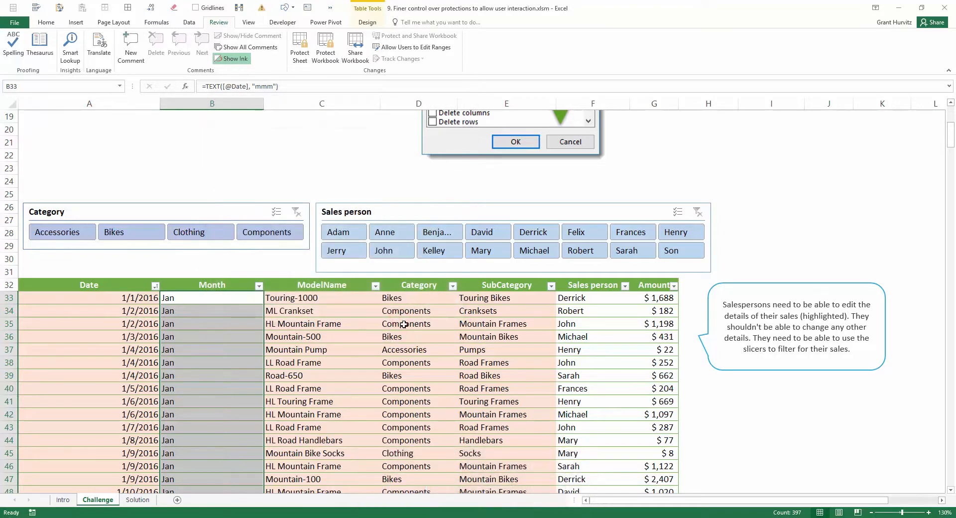
# Protect the worksheet without a password, keeping the permissions currently set for its users
pyautogui.click(299, 48)
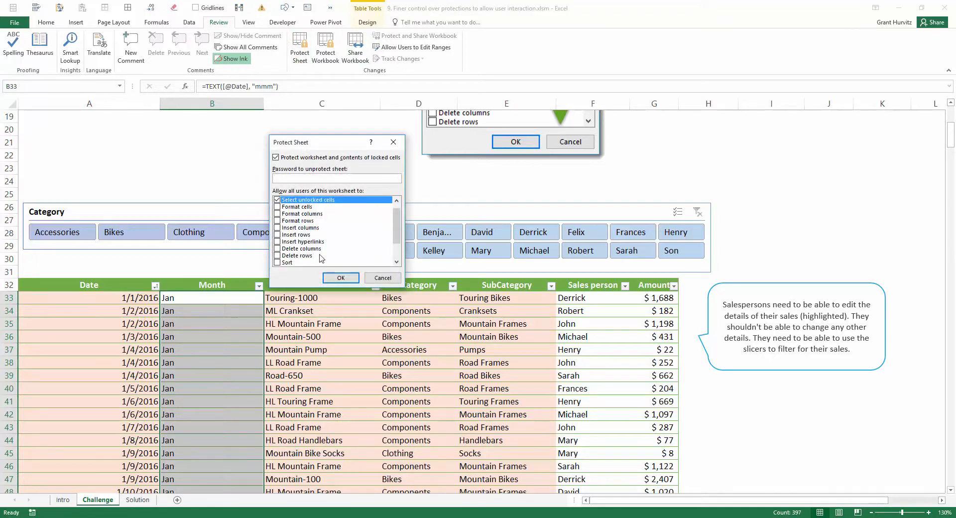
pyautogui.click(342, 278)
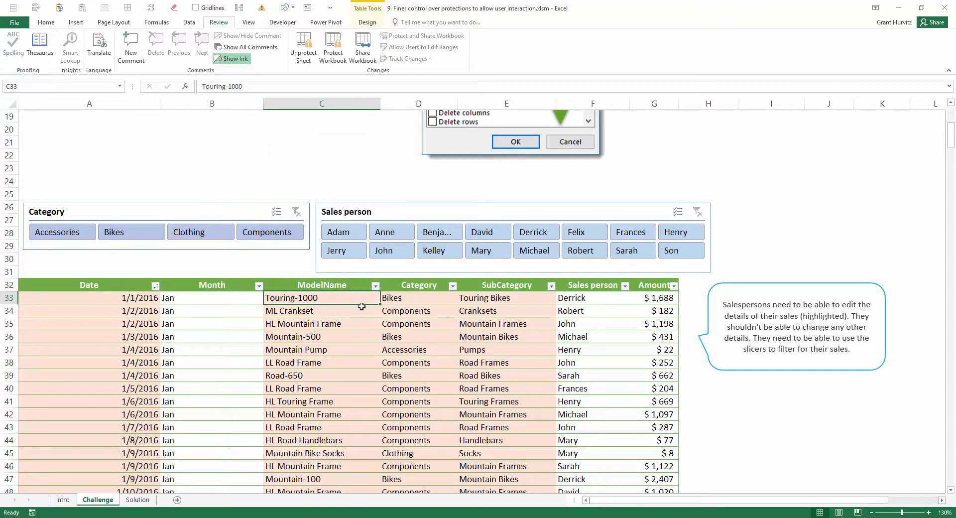
# Check cell selection under protection by selecting ranges of data cells in the highlighted Date, ModelName, Category and SubCategory columns
pyautogui.click(137, 298)
pyautogui.hotkey('shift', 'Down')
pyautogui.hotkey('shift', 'Down')
pyautogui.hotkey('shift', 'Down')
pyautogui.hotkey('shift', 'Down')
pyautogui.hotkey('shift', 'Down')
pyautogui.hotkey('shift', 'Down')
pyautogui.hotkey('shift', 'Down')
pyautogui.hotkey('shift', 'Down')
pyautogui.hotkey('shift', 'Down')
pyautogui.hotkey('shift', 'Down')
pyautogui.hotkey('shift', 'Down')
pyautogui.hotkey('shift', 'Down')
pyautogui.hotkey('shift', 'Down')
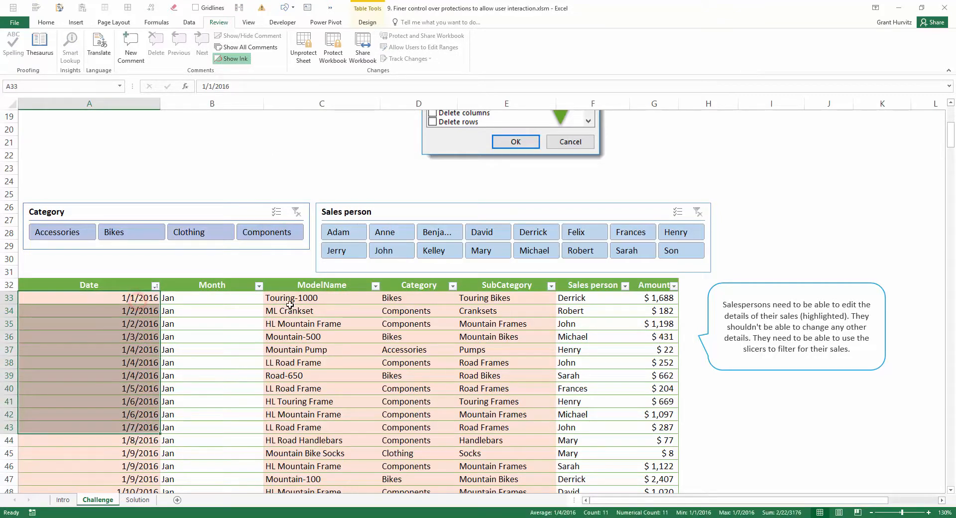
pyautogui.moveTo(294, 298); pyautogui.dragTo(510, 439)
# Change the date in cell A33 to 2/1/2016 and go to the ModelName cell in the same row
pyautogui.click(131, 299)
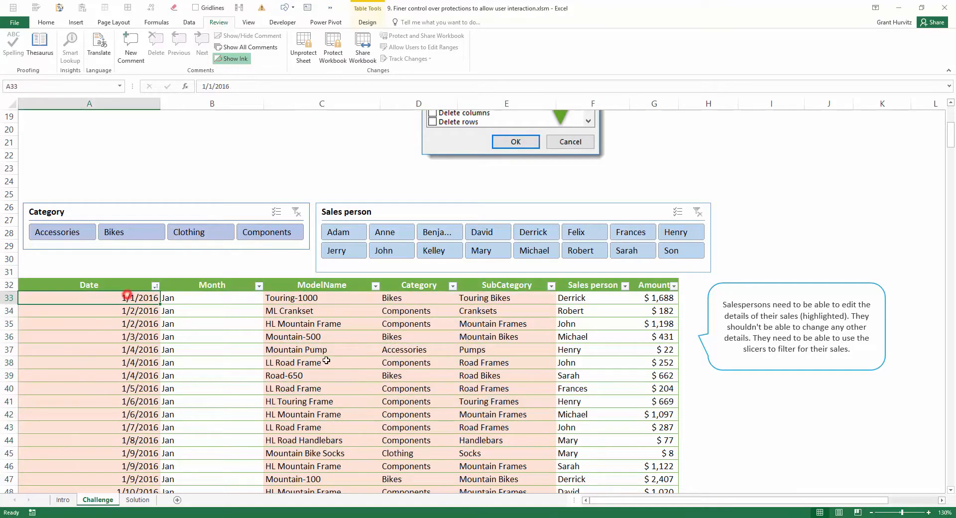
pyautogui.press('F2')
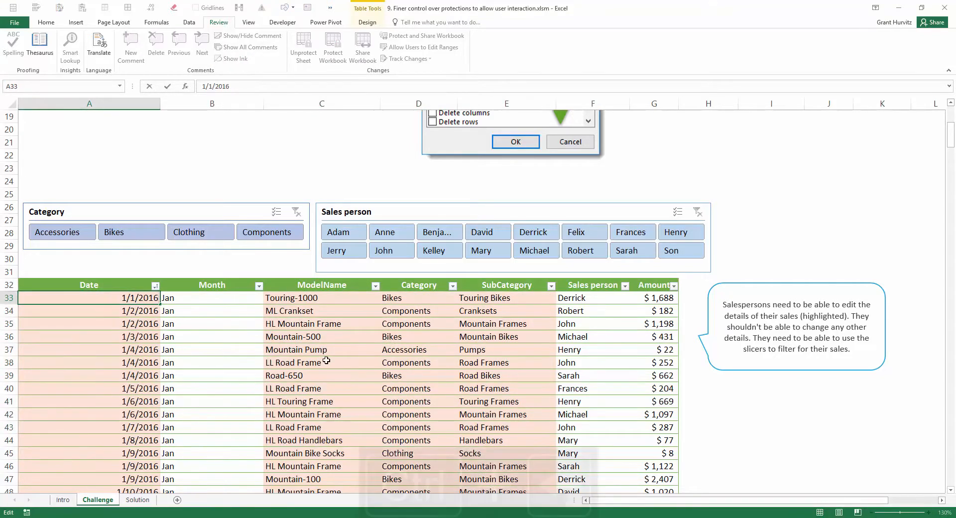
pyautogui.hotkey('ctrl', 'Left')
pyautogui.press('BackSpace')
pyautogui.write('2')
pyautogui.press('Return')
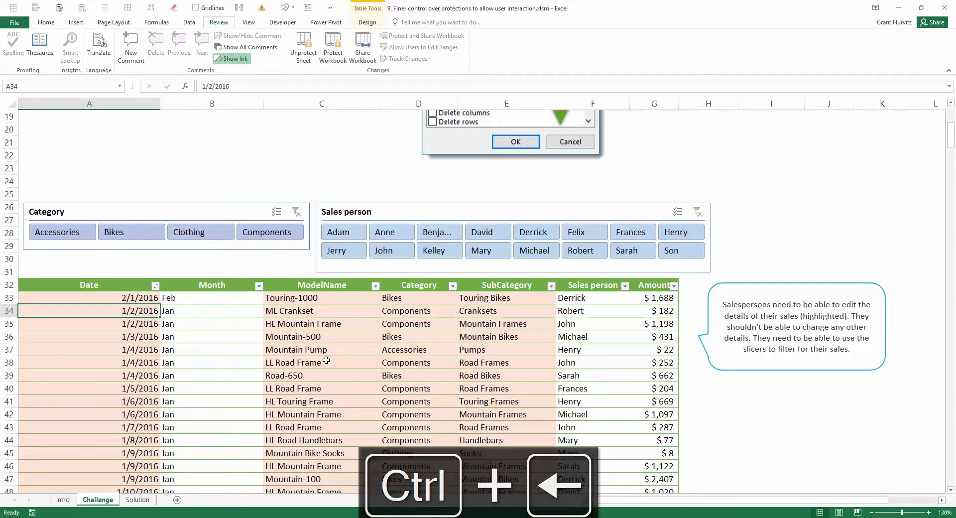
pyautogui.press('Up')
pyautogui.press('Right')
pyautogui.press('Right')
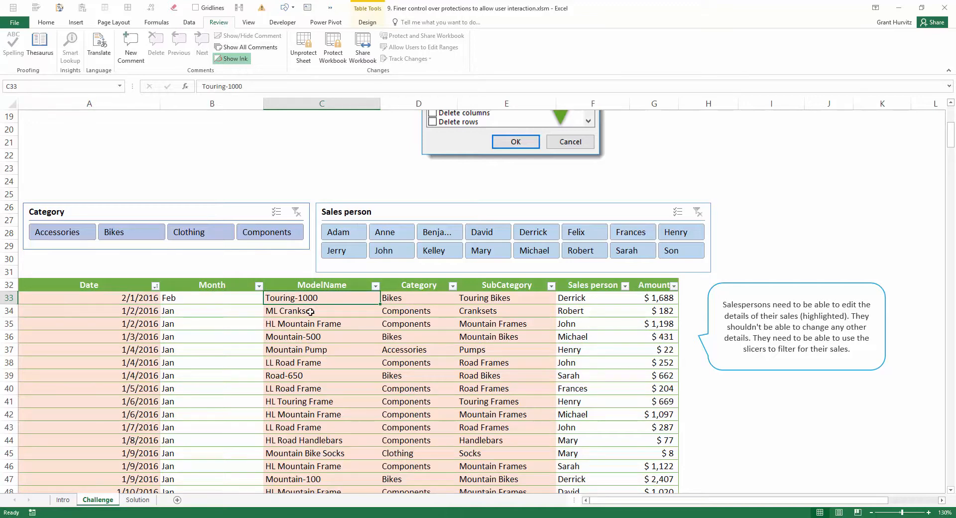
# Try to filter the protected table by Clothing in the Category slicer and by one name in the Sales person slicer
pyautogui.click(215, 232)
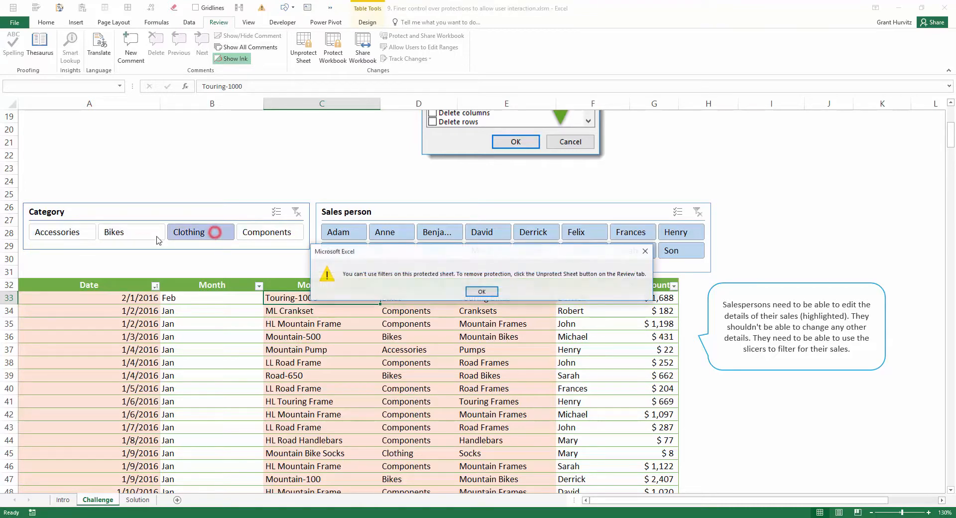
pyautogui.click(482, 292)
pyautogui.click(488, 232)
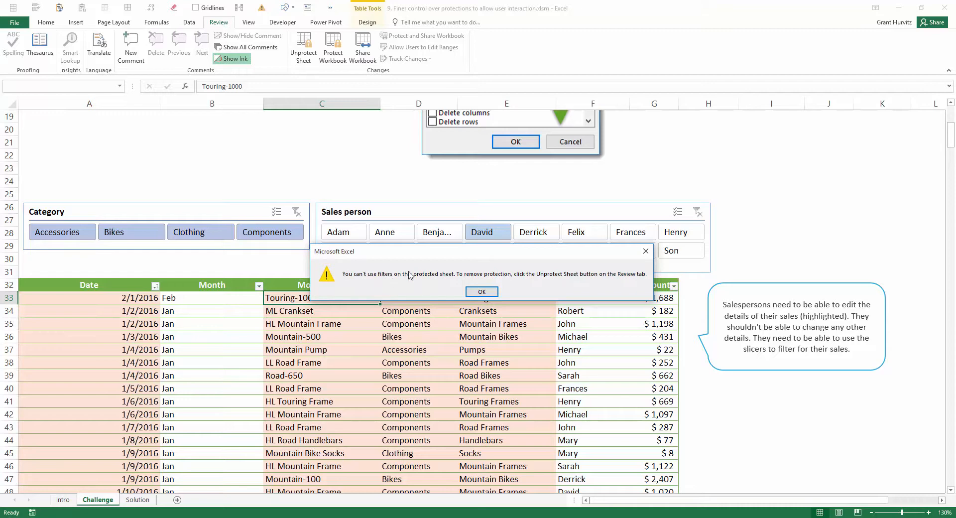
pyautogui.click(483, 292)
# Unprotect the sheet and set up new protection that also allows users to select locked cells and format cells
pyautogui.click(303, 48)
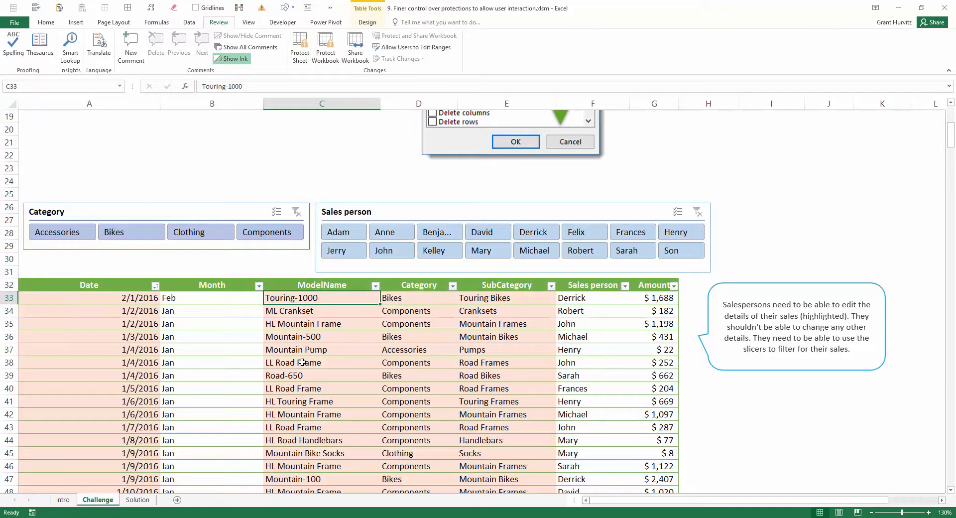
pyautogui.click(300, 47)
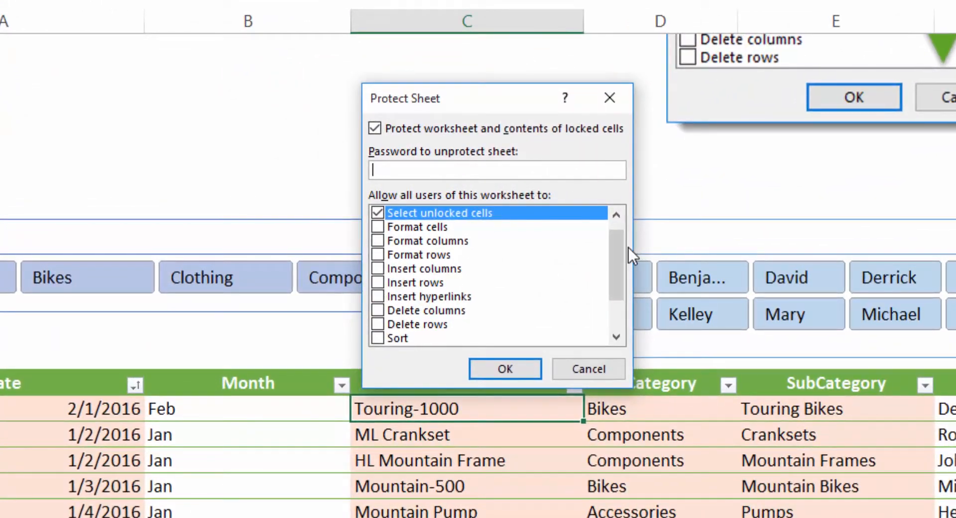
pyautogui.moveTo(619, 247); pyautogui.dragTo(618, 231)
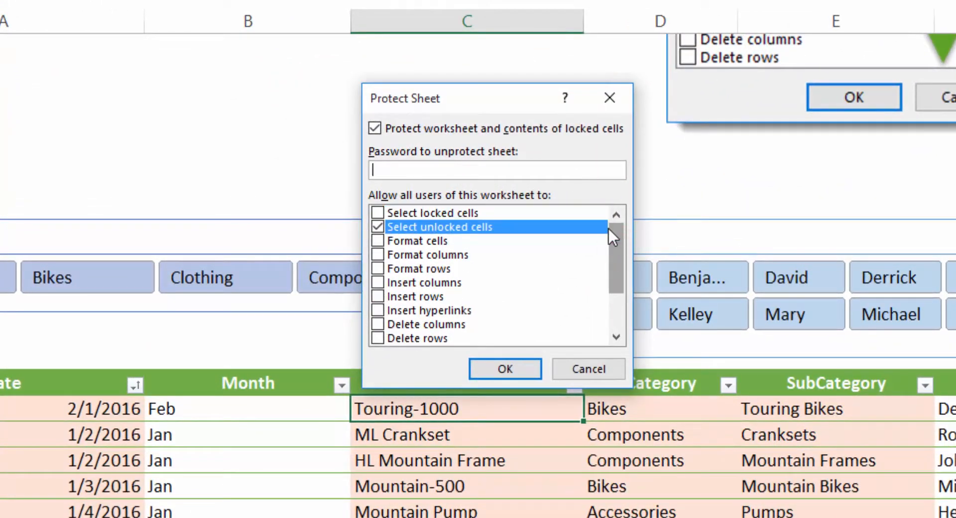
pyautogui.click(395, 211)
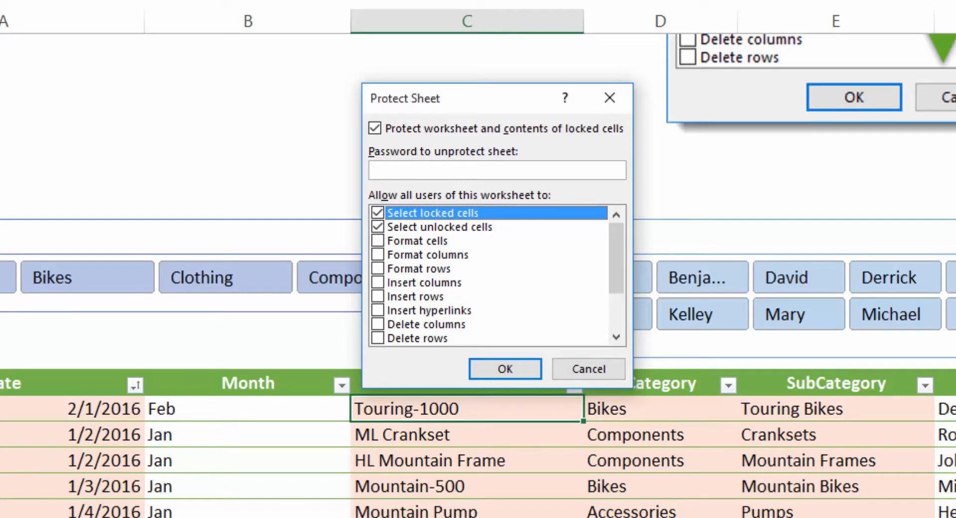
pyautogui.click(377, 243)
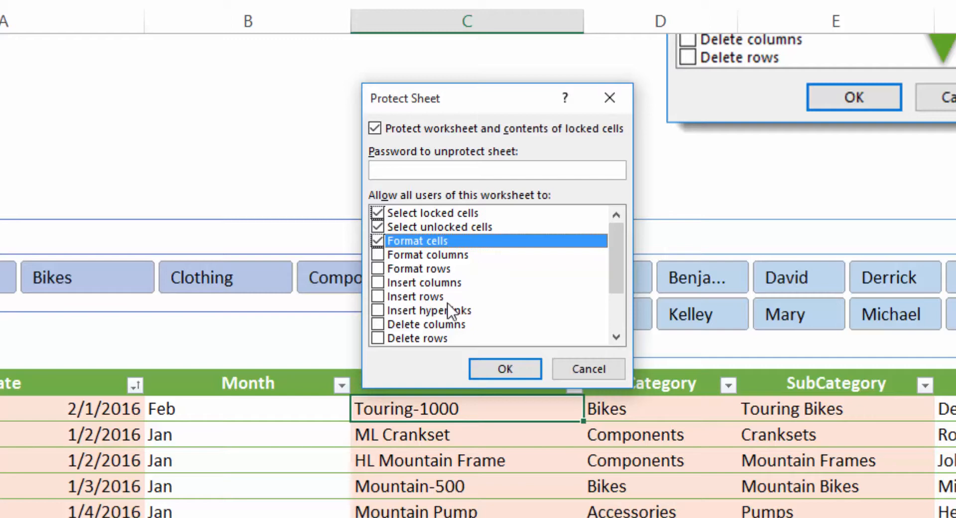
# Allow Use AutoFilter in the protection permissions and protect the sheet without a password
pyautogui.click(617, 337)
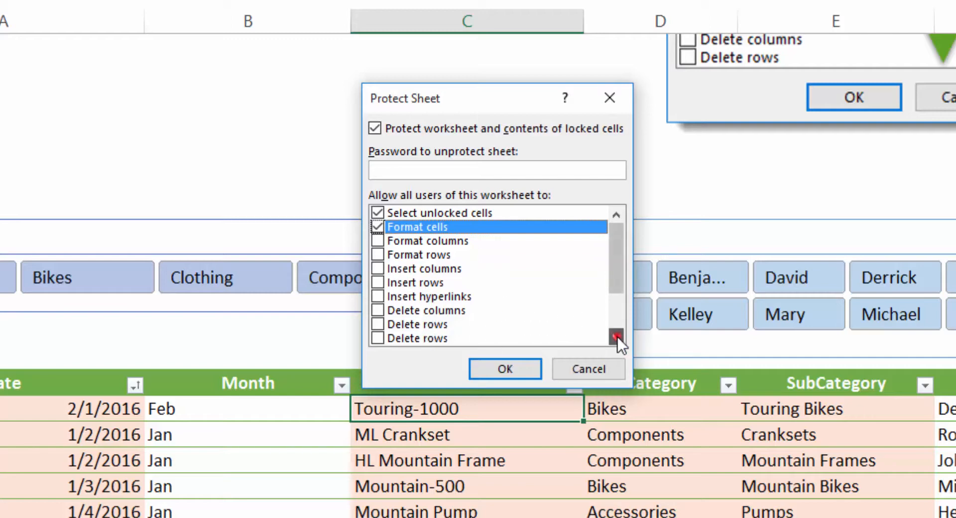
pyautogui.click(617, 337)
pyautogui.click(617, 337)
pyautogui.click(617, 337)
pyautogui.click(617, 337)
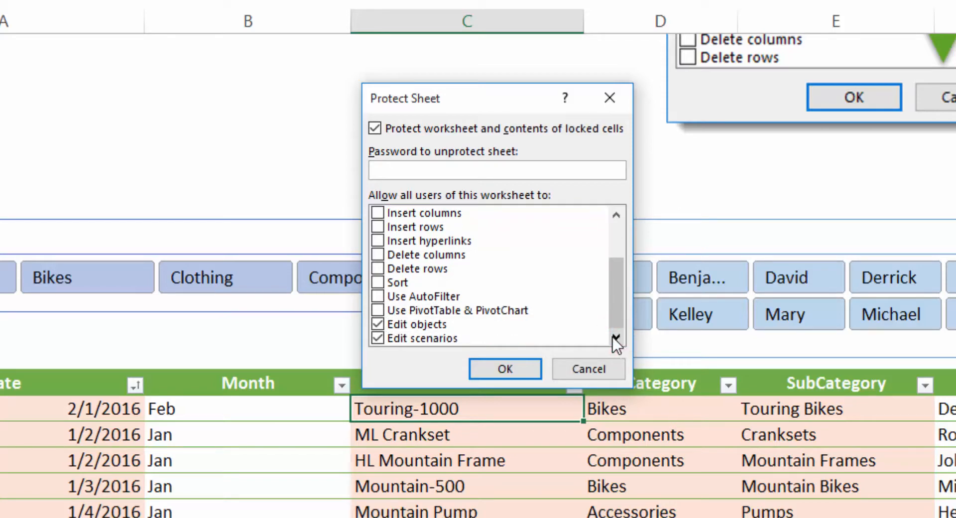
pyautogui.click(378, 296)
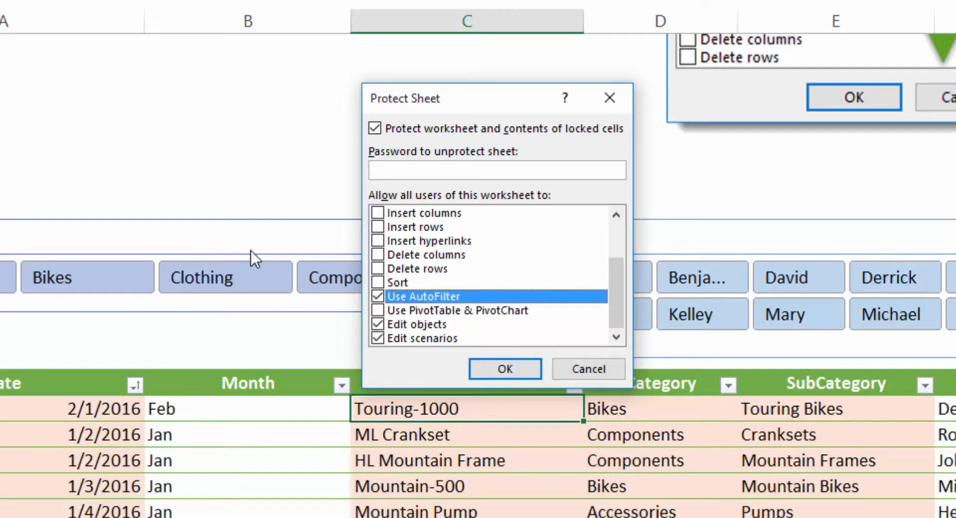
pyautogui.click(533, 374)
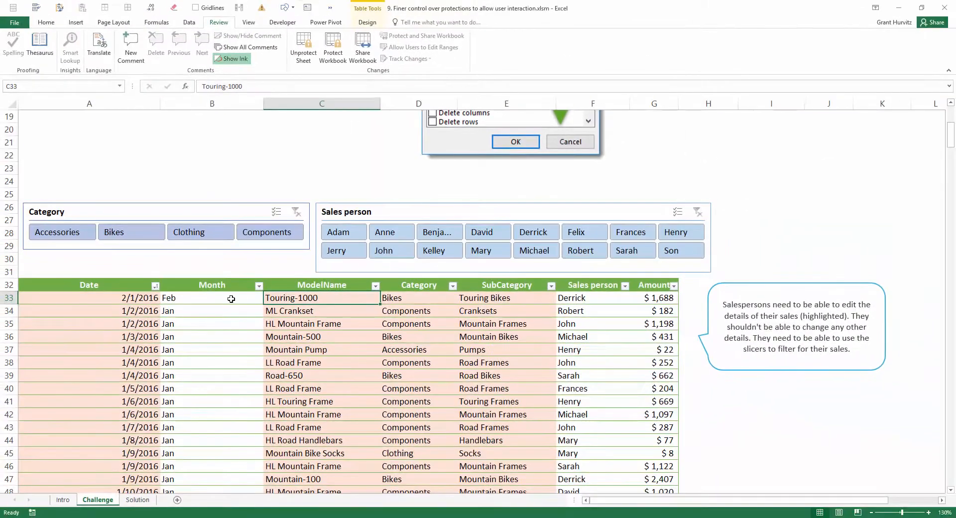
# Check that the Month column's formulas are hidden by selecting its cells, and try to edit cell B34
pyautogui.click(205, 300)
pyautogui.click(203, 320)
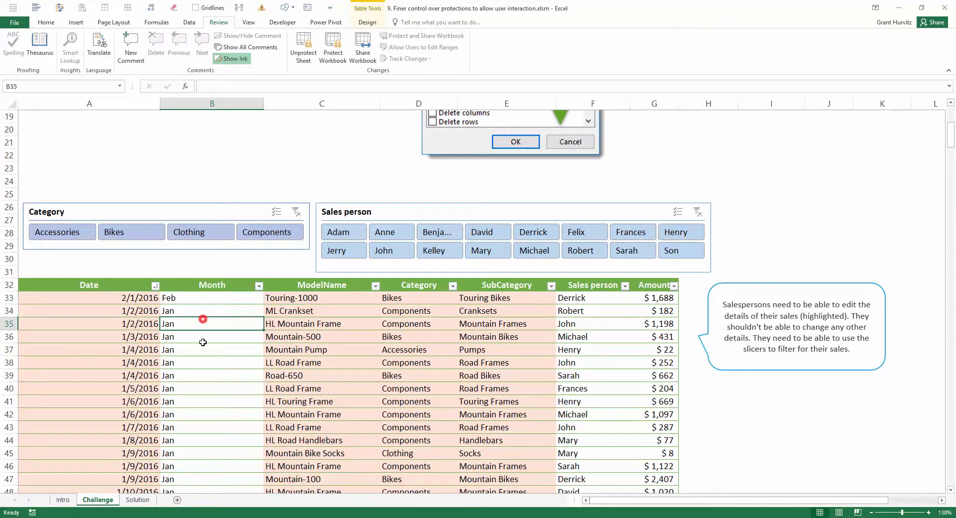
pyautogui.click(203, 374)
pyautogui.moveTo(205, 309); pyautogui.dragTo(206, 415)
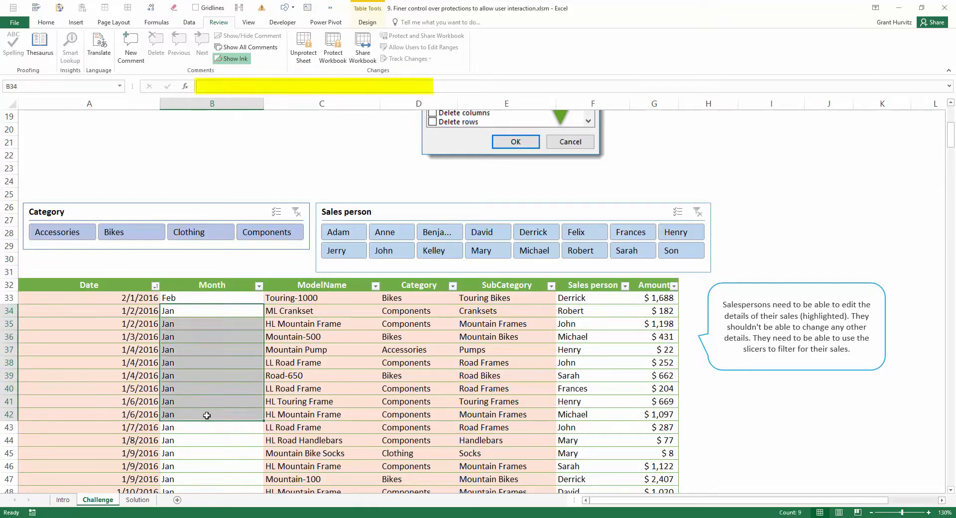
pyautogui.click(206, 312)
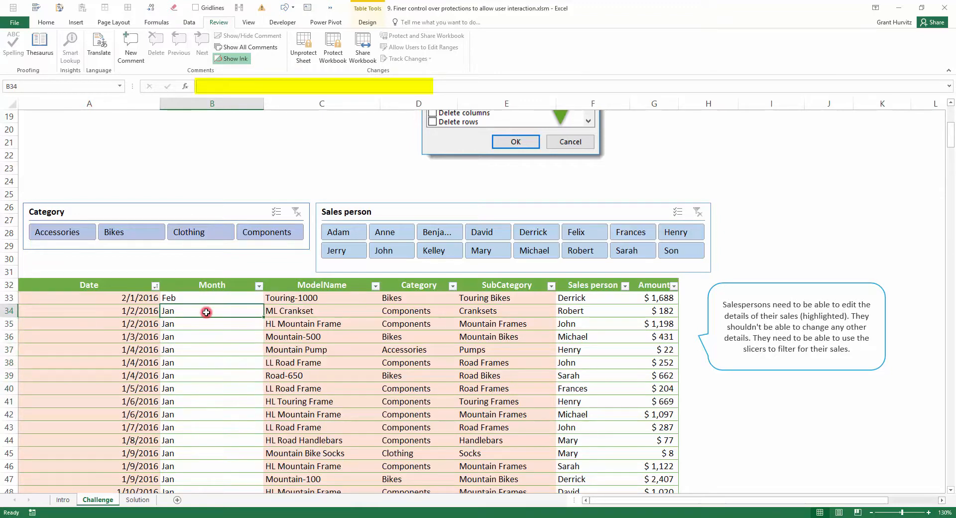
pyautogui.press('F2')
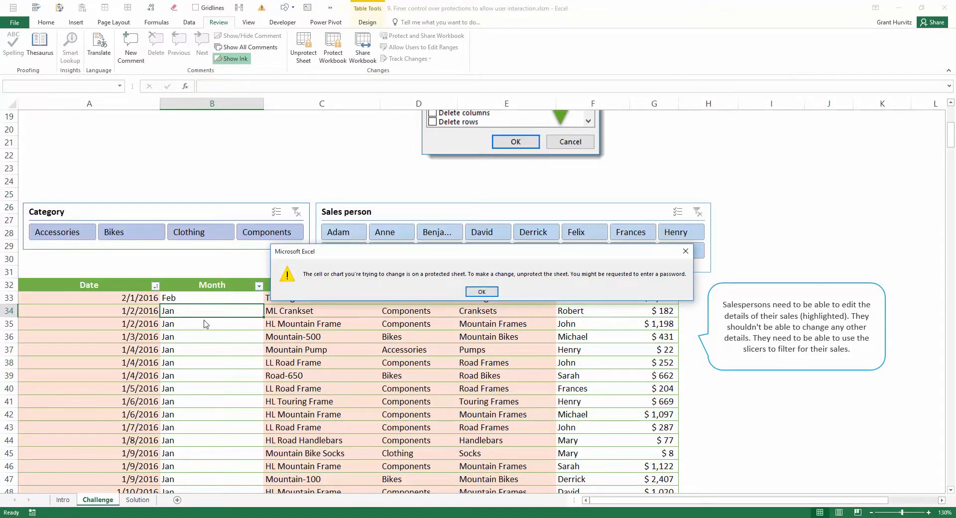
pyautogui.press('Return')
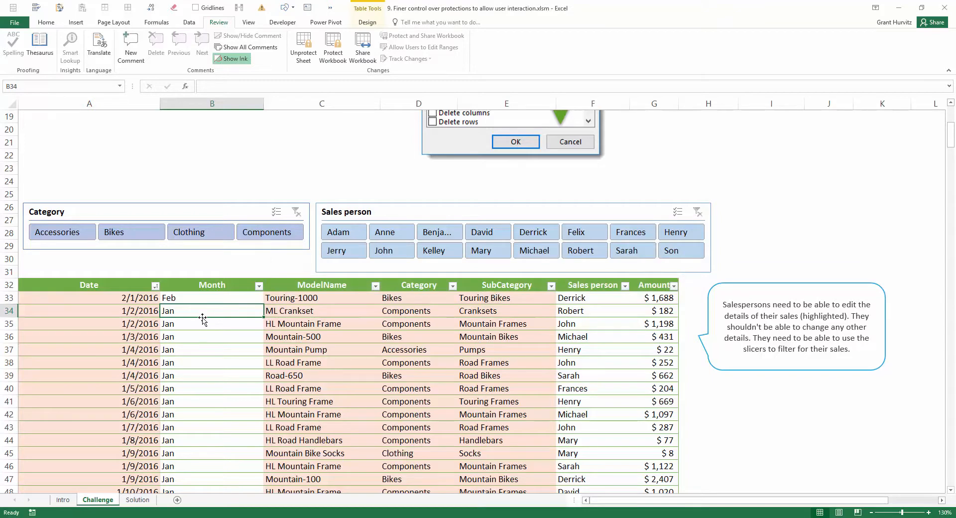
pyautogui.moveTo(203, 297); pyautogui.dragTo(198, 429)
# Test formatting by applying the gold fill to all data cells from Date through SubCategory, and undo the fill
pyautogui.click(112, 299)
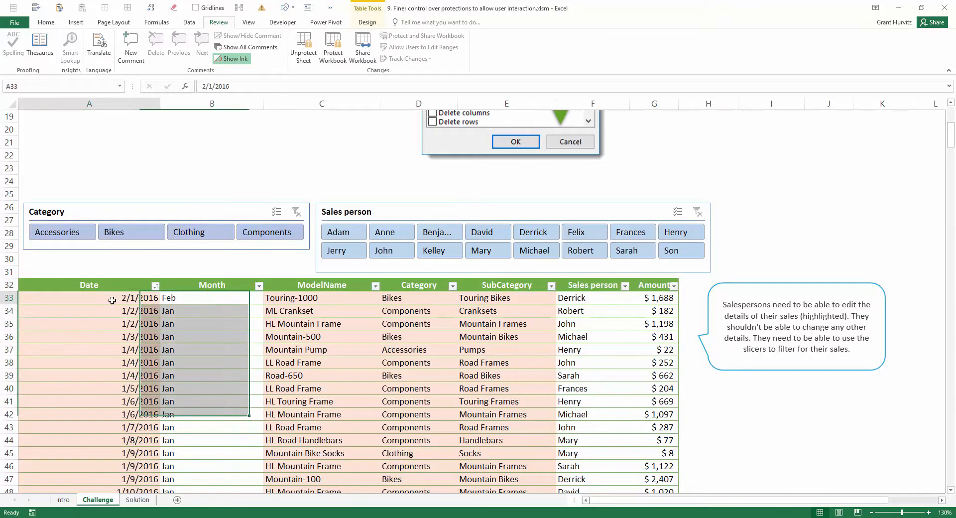
pyautogui.hotkey('ctrl', 'shift', 'Down')
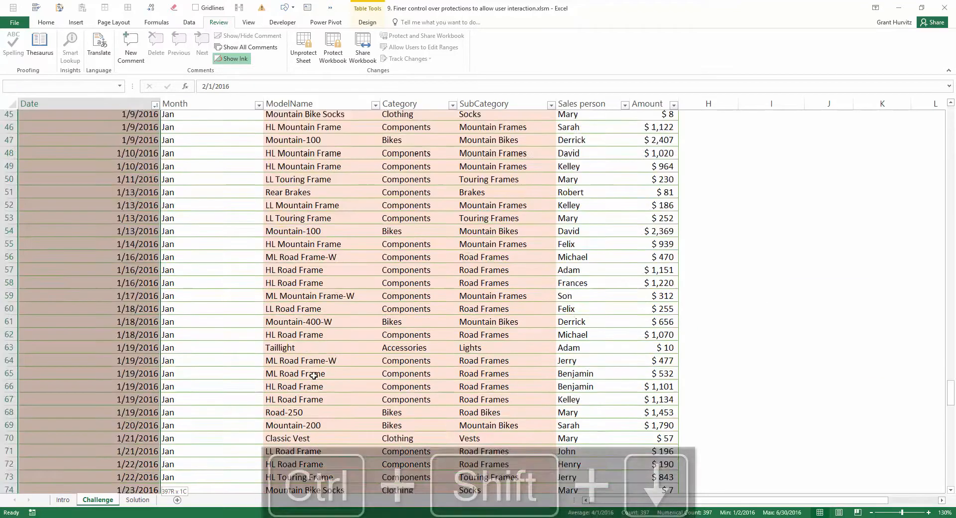
pyautogui.hotkey('shift', 'Right')
pyautogui.hotkey('shift', 'Right')
pyautogui.hotkey('shift', 'Right')
pyautogui.hotkey('shift', 'Right')
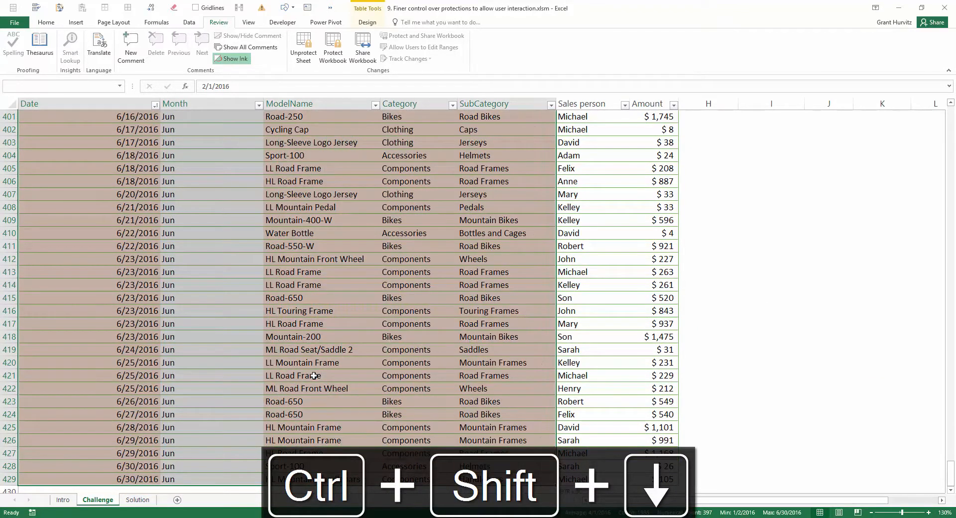
pyautogui.click(46, 22)
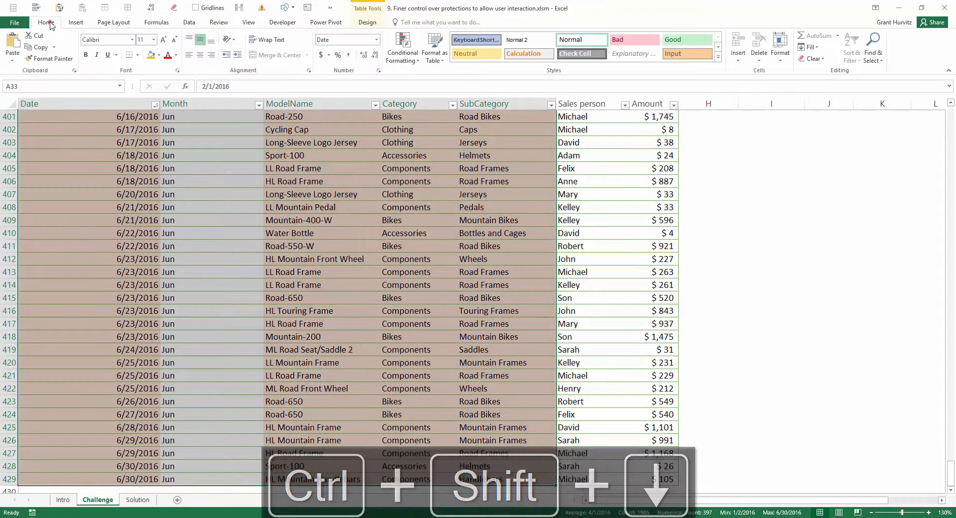
pyautogui.click(154, 56)
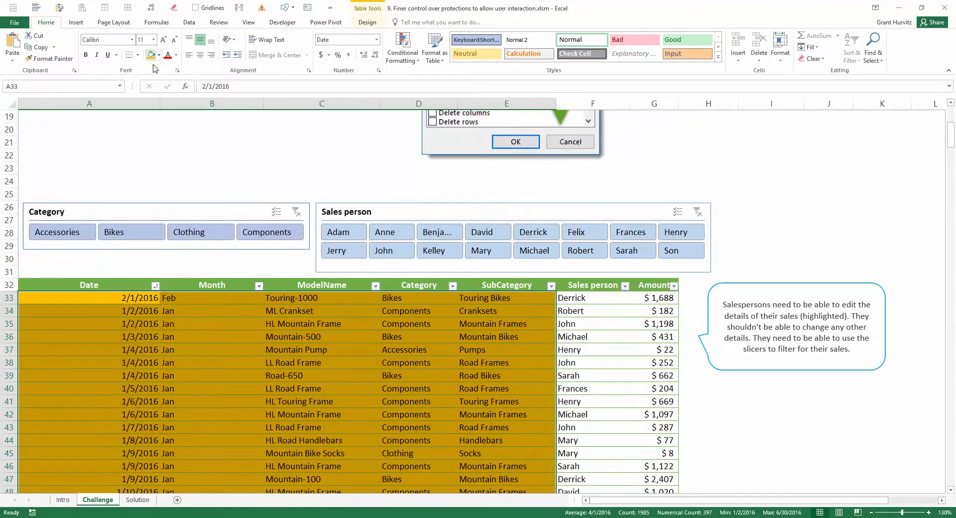
pyautogui.hotkey('ctrl', 'z')
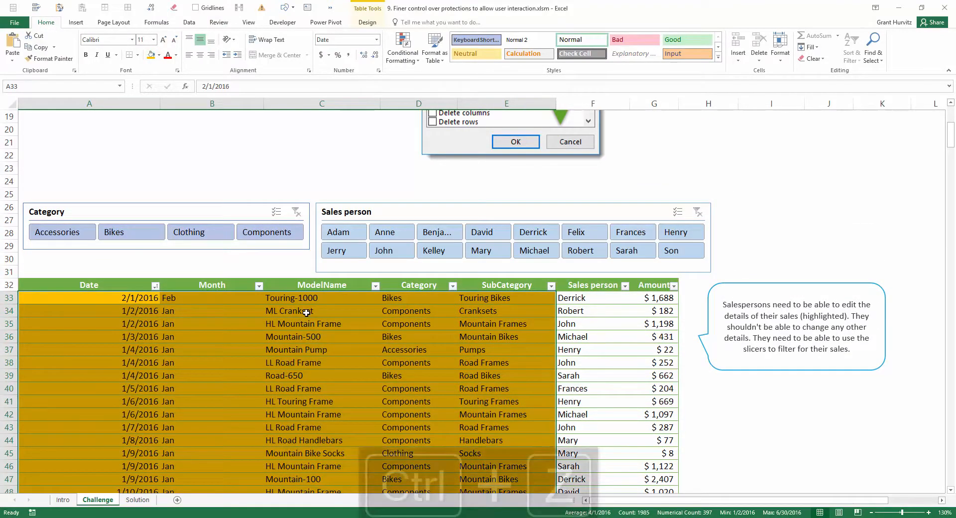
pyautogui.click(300, 316)
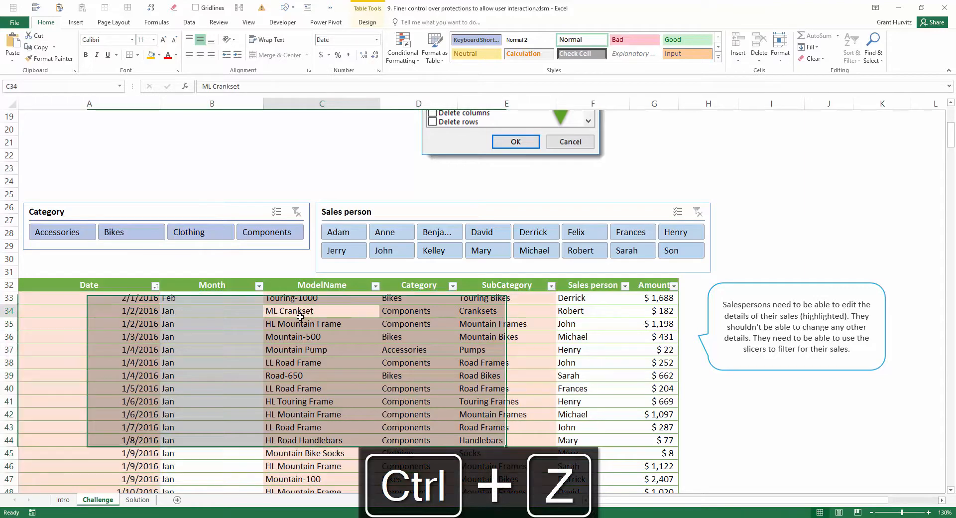
pyautogui.click(301, 319)
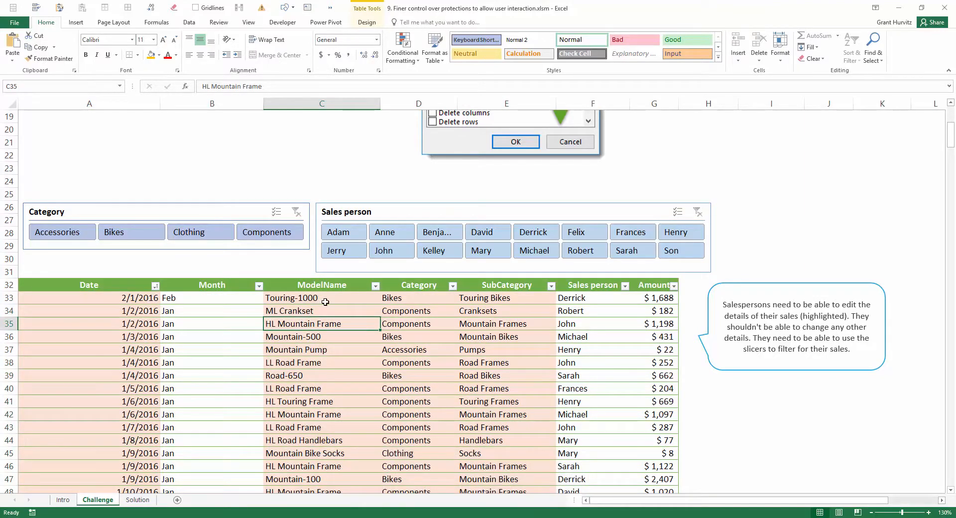
# Test the slicers by filtering to Accessories, switching between two salespeople, and adding Bikes to the Category filter
pyautogui.click(63, 233)
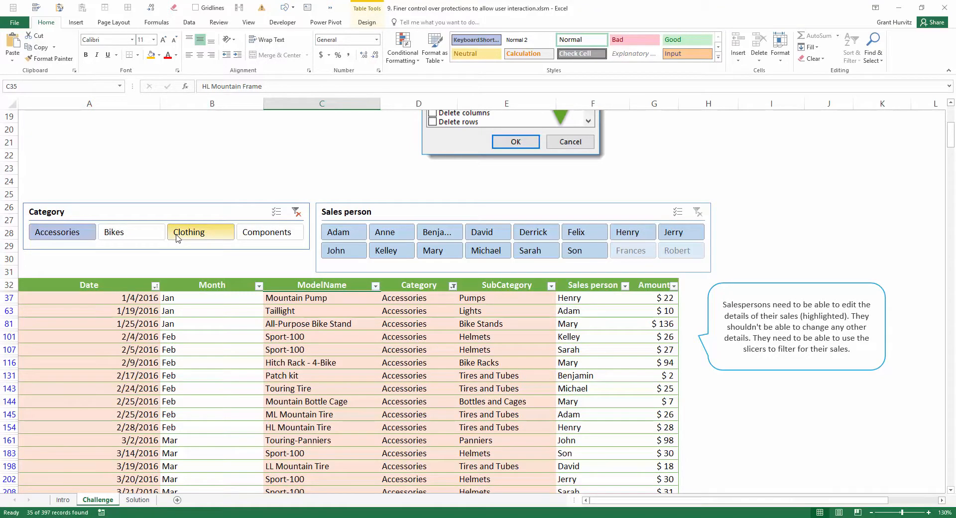
pyautogui.click(343, 233)
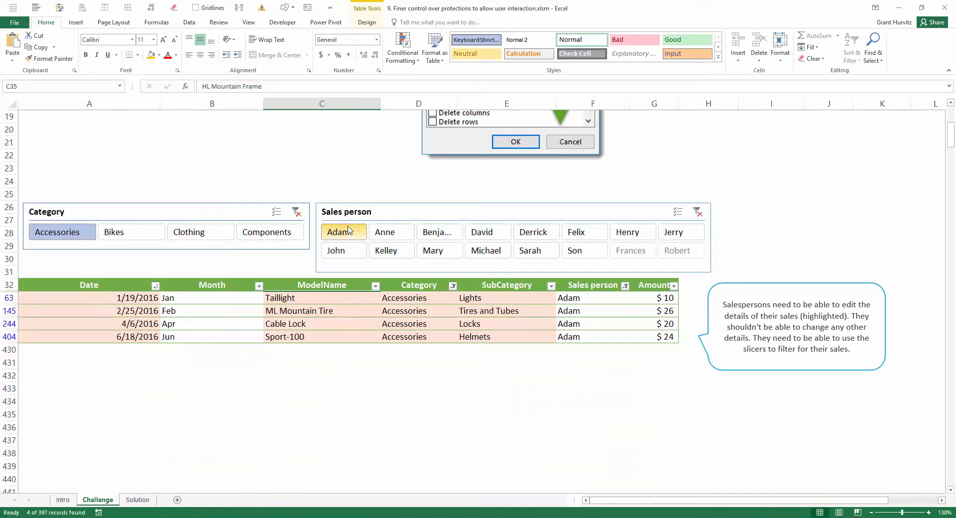
pyautogui.click(405, 232)
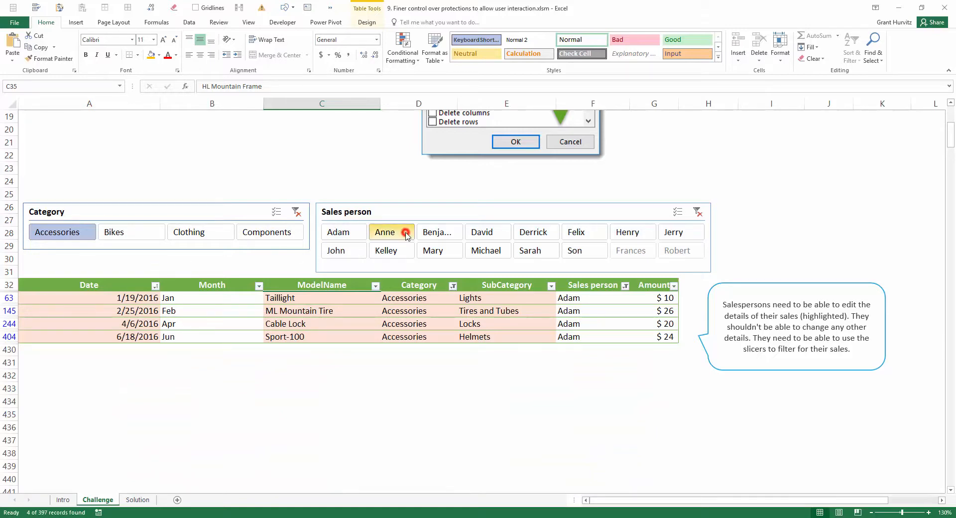
pyautogui.keyDown('ctrl'); pyautogui.click(117, 228); pyautogui.keyUp('ctrl')
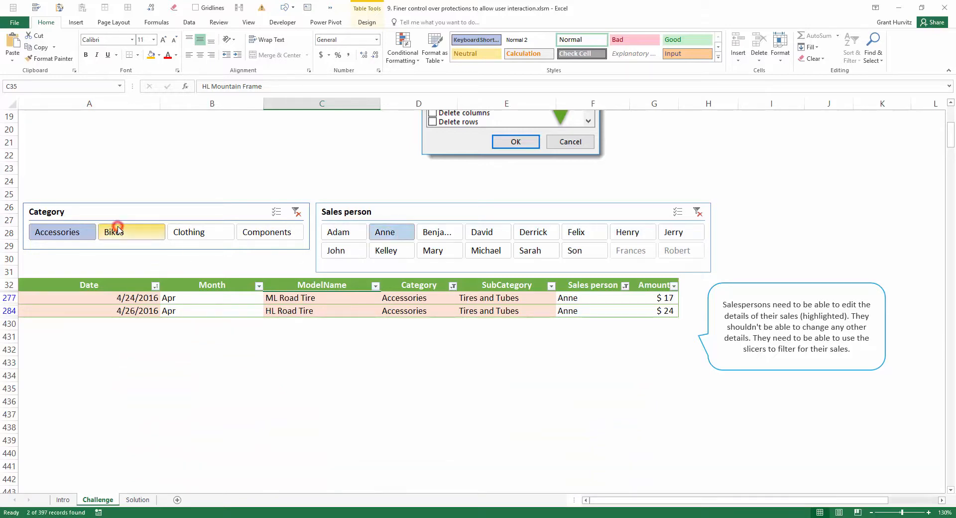
# Add Clothing to the categories selected in the Category slicer
pyautogui.keyDown('ctrl'); pyautogui.click(190, 230); pyautogui.keyUp('ctrl')
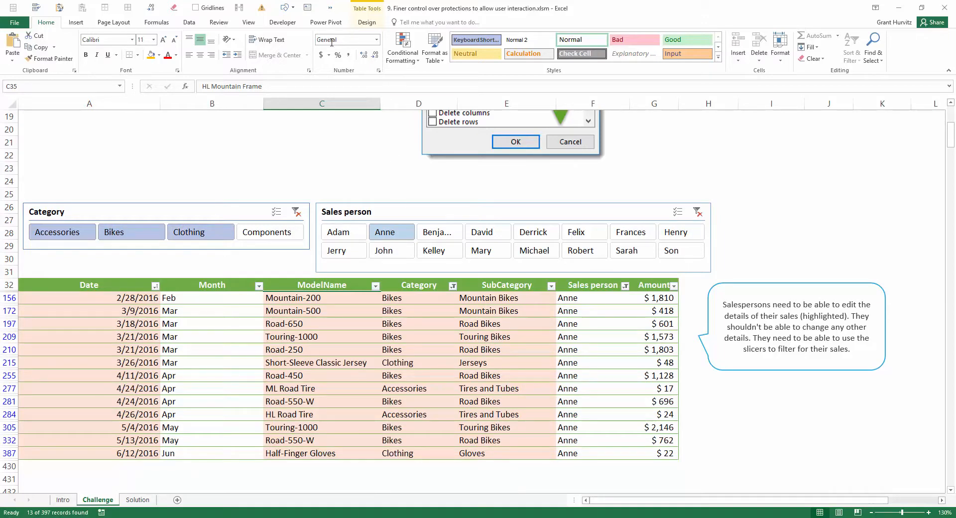
# Unprotect the sheet and protect it again without a password, disallowing Edit objects in the permissions
pyautogui.click(218, 23)
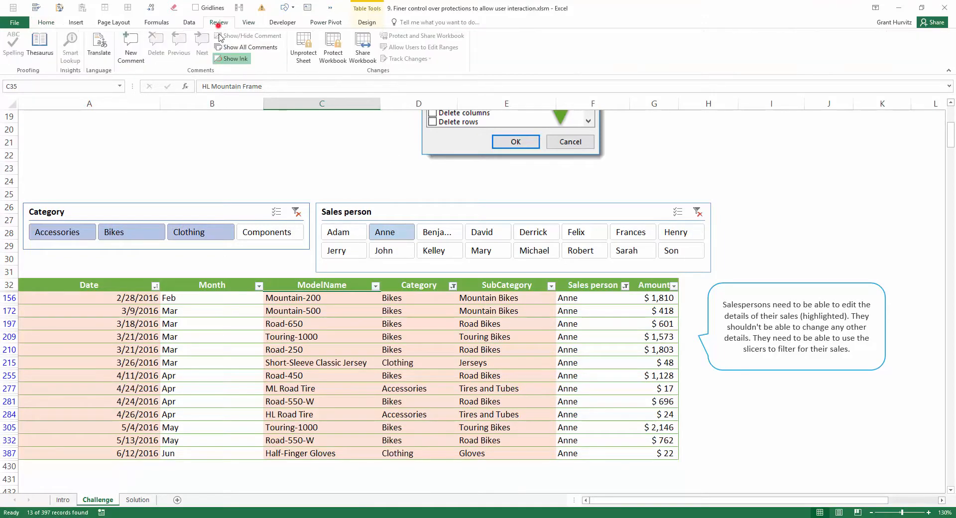
pyautogui.click(302, 44)
pyautogui.click(301, 44)
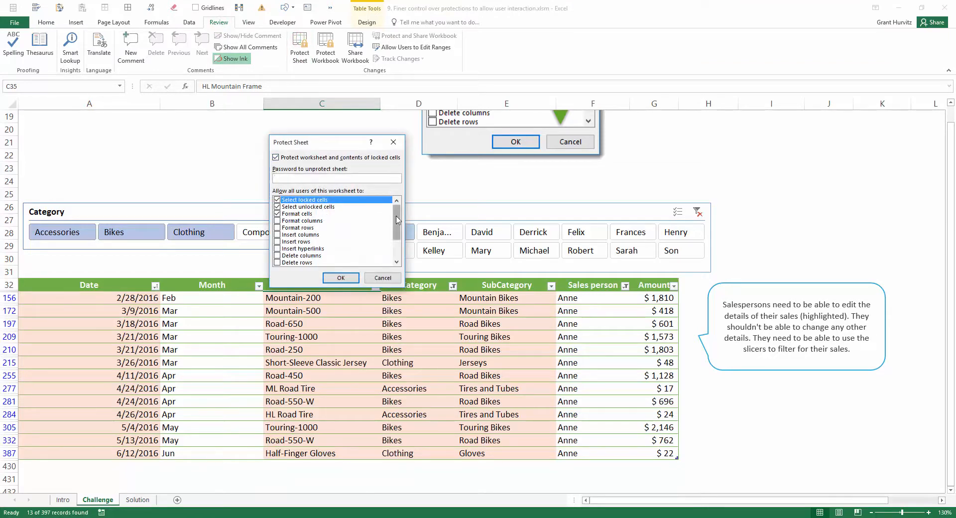
pyautogui.moveTo(396, 208); pyautogui.dragTo(396, 224)
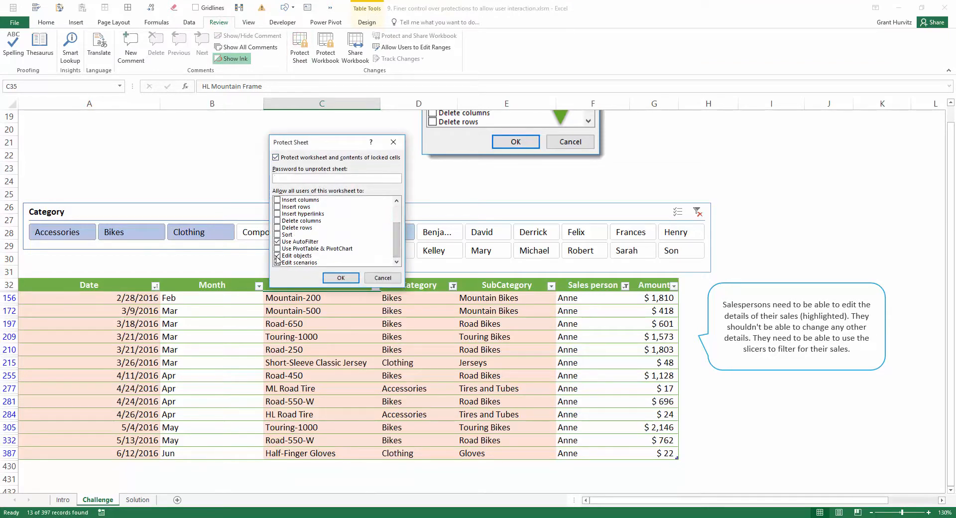
pyautogui.click(277, 256)
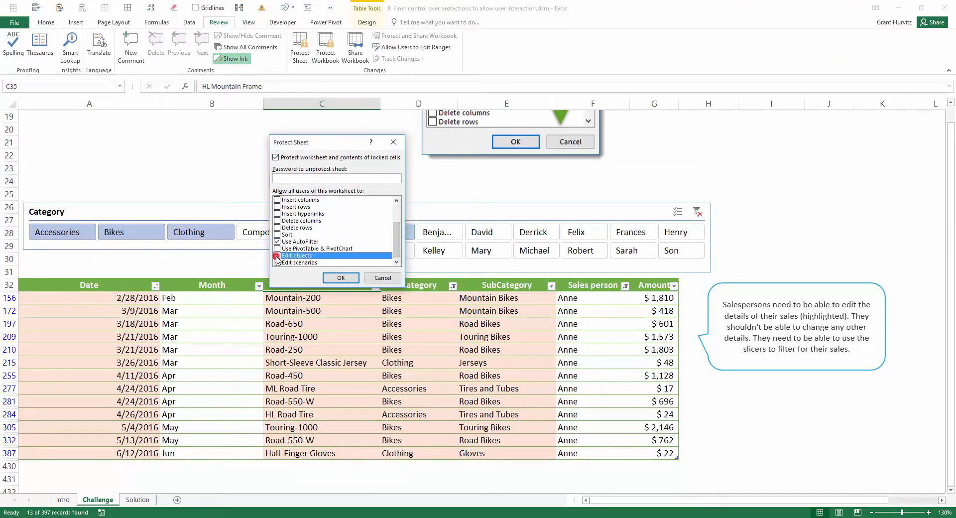
pyautogui.click(341, 278)
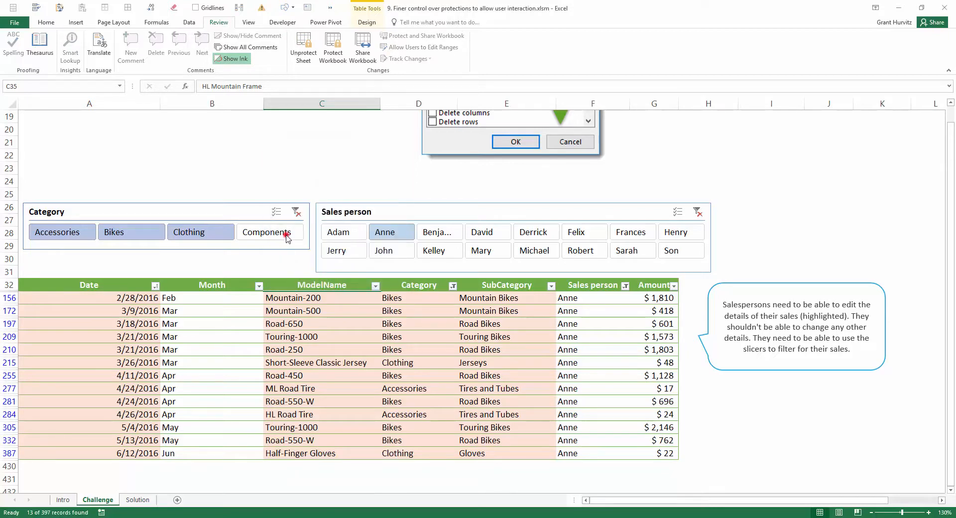
# Try to use the Category and Sales person slicers on the protected sheet with Edit objects disallowed
pyautogui.click(249, 238)
pyautogui.click(170, 213)
pyautogui.click(162, 234)
pyautogui.click(218, 232)
pyautogui.click(274, 216)
pyautogui.click(276, 242)
pyautogui.click(346, 230)
pyautogui.click(343, 253)
pyautogui.click(469, 235)
pyautogui.click(535, 215)
pyautogui.click(765, 288)
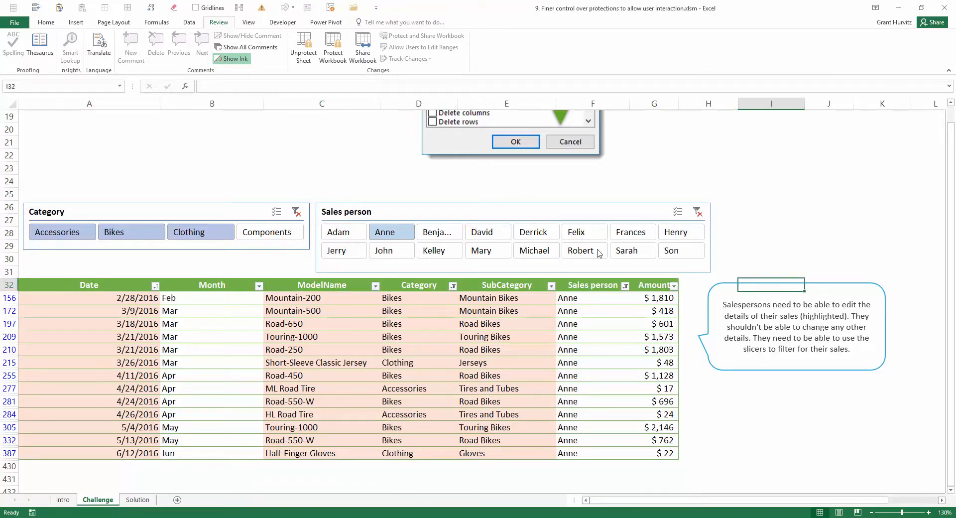
# Unprotect the sheet and check the Edit objects permission in the sheet protection options without applying them
pyautogui.click(304, 60)
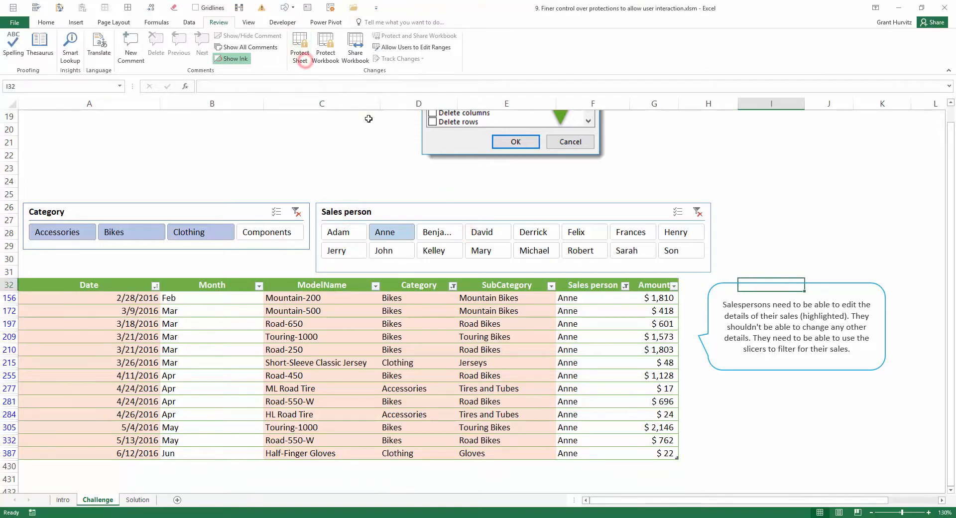
pyautogui.click(300, 49)
pyautogui.moveTo(399, 211); pyautogui.dragTo(399, 232)
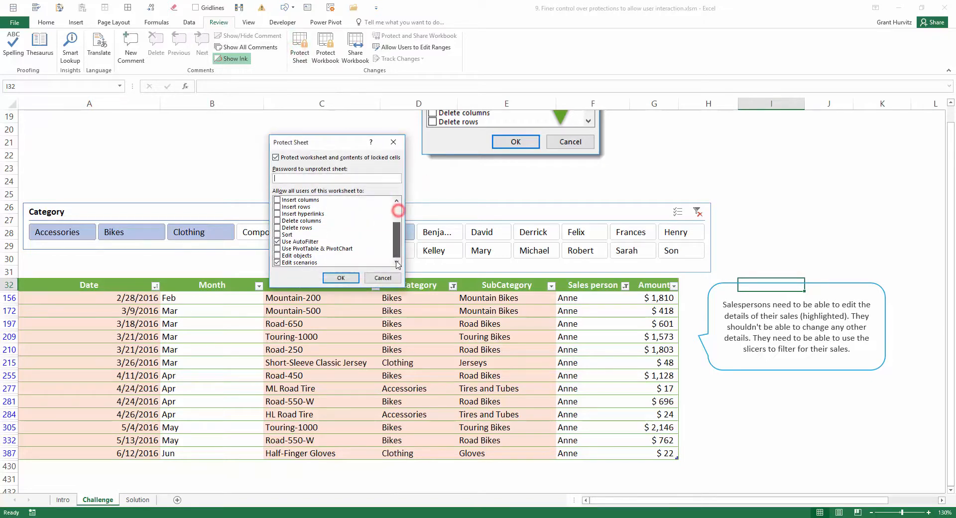
pyautogui.press('Escape')
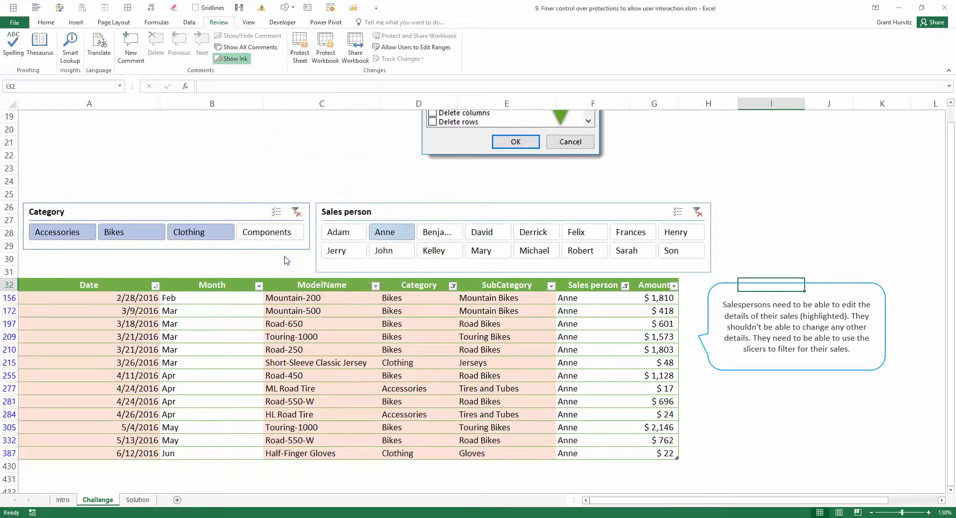
# Turn off the Locked property of both the Category and Sales person slicers, and close the formatting pane
pyautogui.click(263, 204)
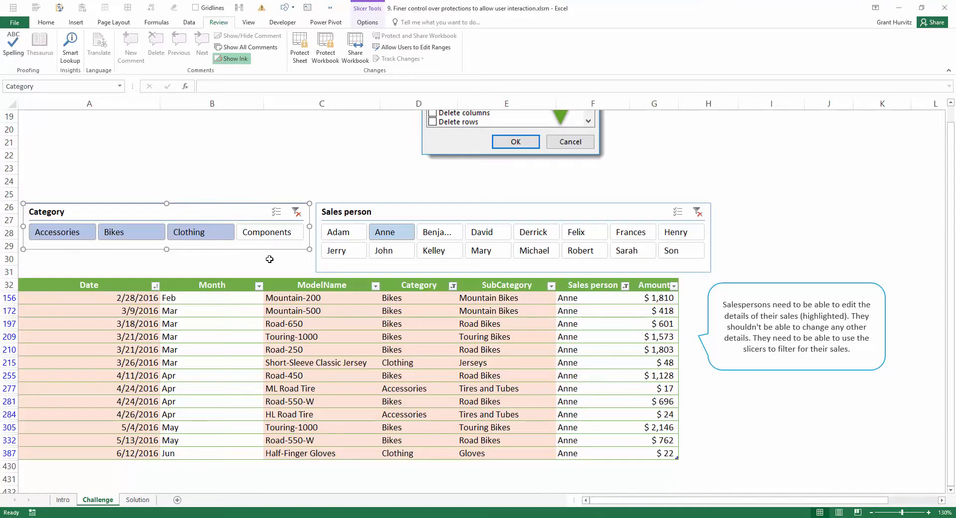
pyautogui.hotkey('ctrl', '1')
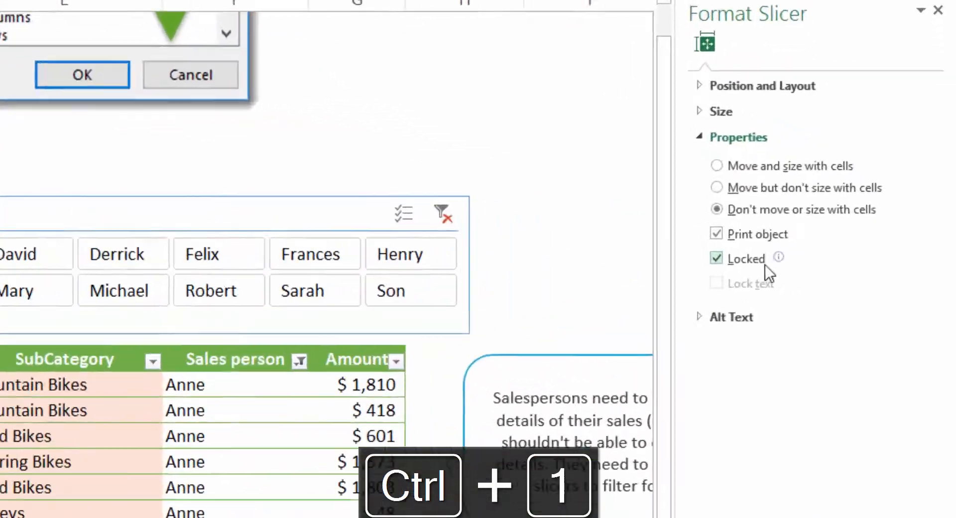
pyautogui.click(675, 268)
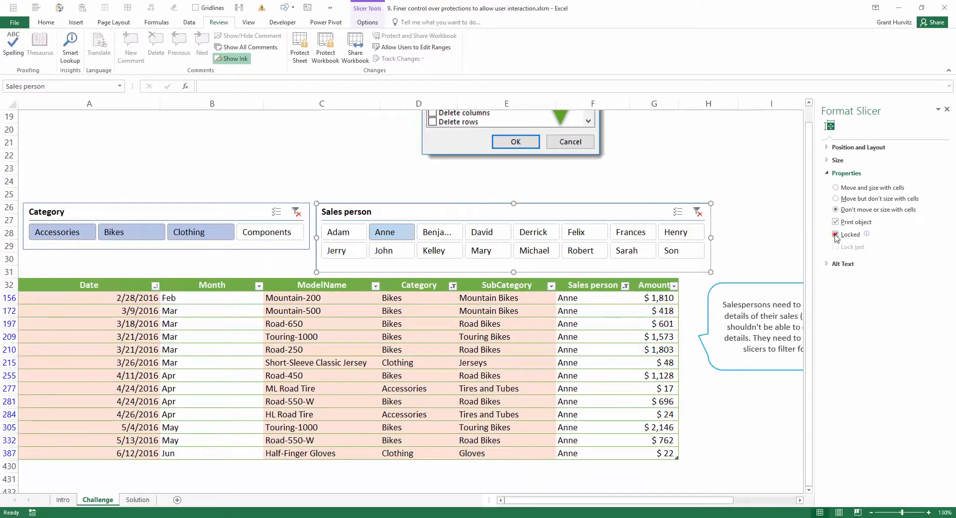
pyautogui.click(835, 234)
pyautogui.click(770, 235)
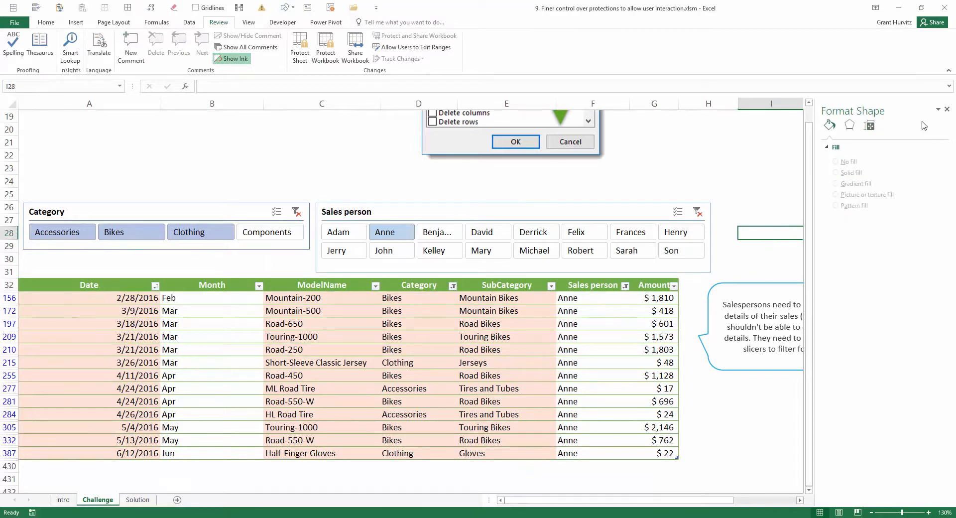
pyautogui.click(947, 109)
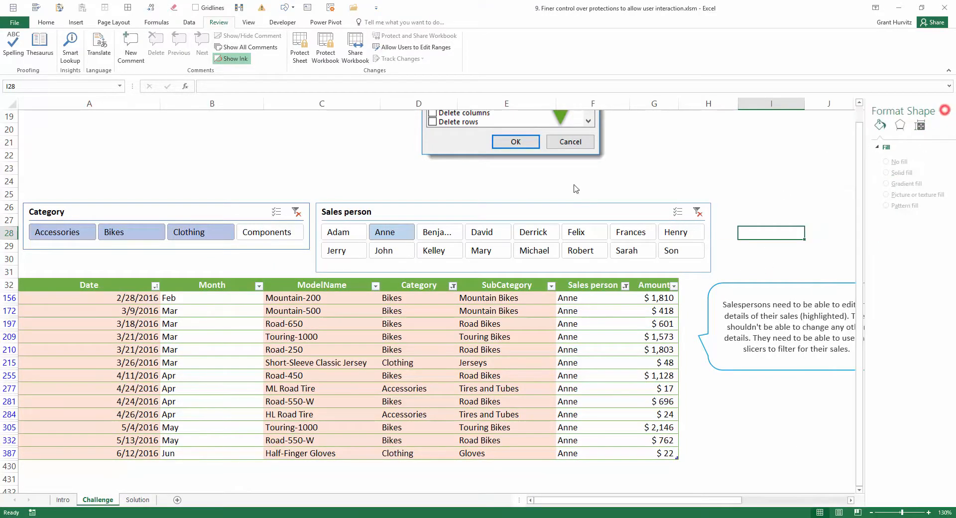
# Protect the sheet again without a password, keeping Use AutoFilter allowed and Edit objects disallowed
pyautogui.click(301, 46)
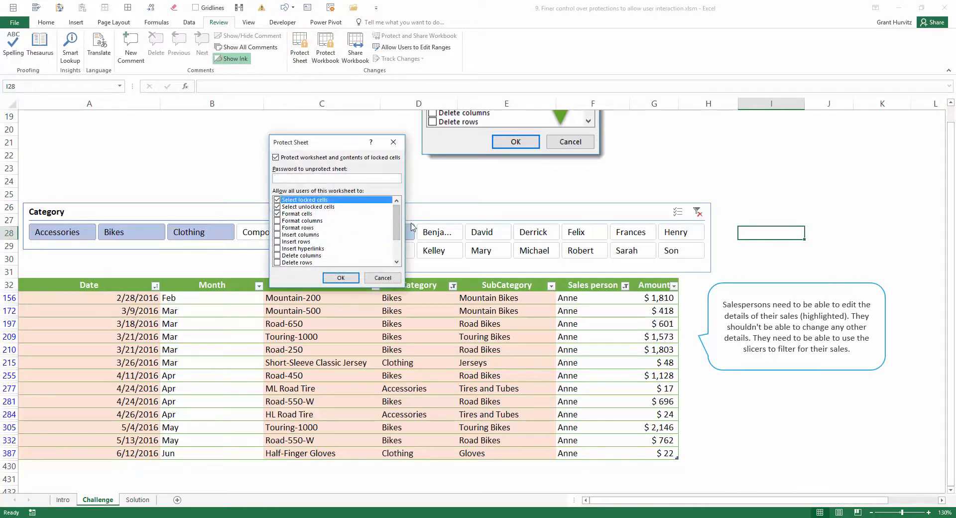
pyautogui.scroll(-2, 397, 224)
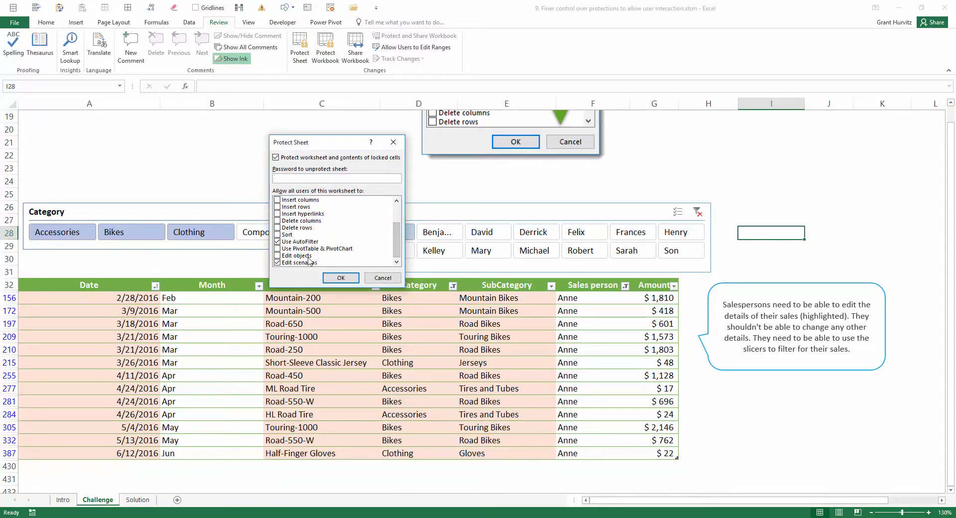
pyautogui.click(340, 277)
pyautogui.click(773, 293)
# Test the unlocked slicers by filtering to Clothing, Bikes, Accessories and Components in turn, and select the first salesperson
pyautogui.scroll(3, 772, 293)
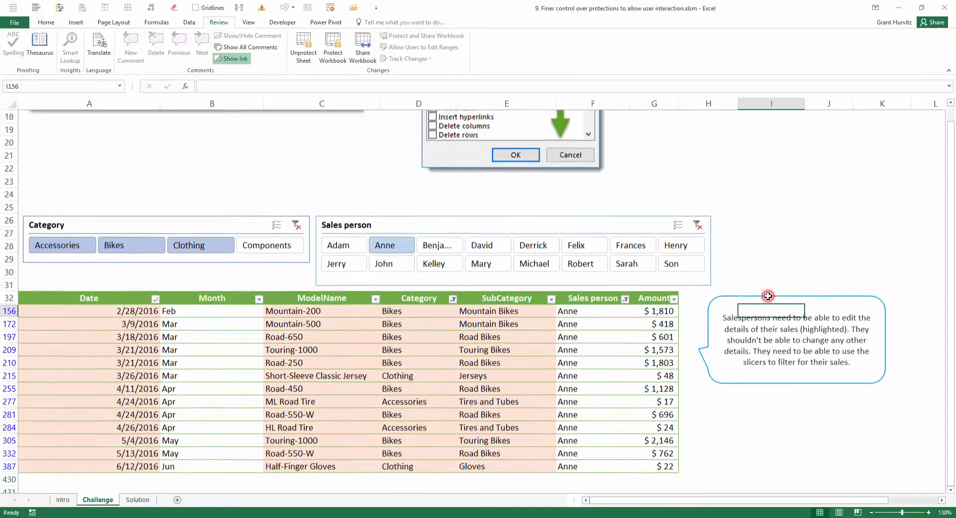
pyautogui.scroll(-2, 277, 165)
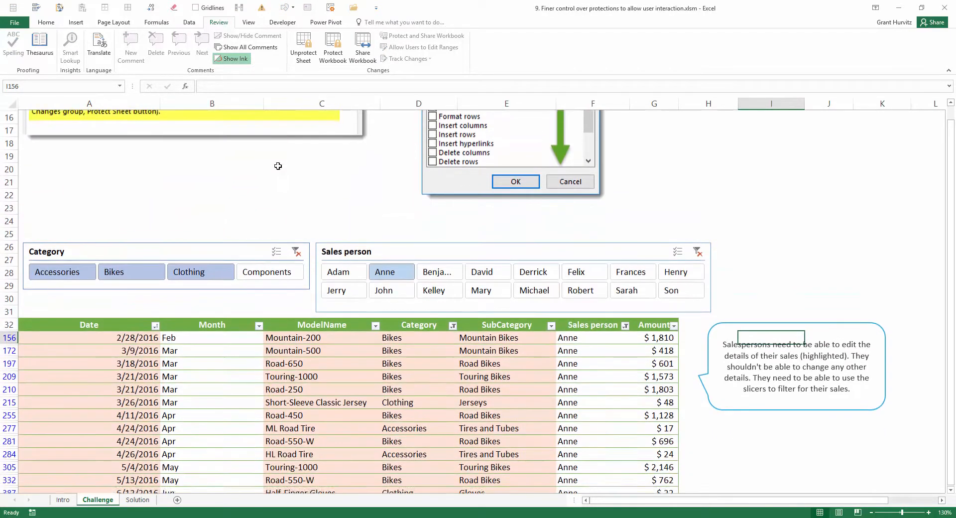
pyautogui.click(172, 271)
pyautogui.click(140, 272)
pyautogui.click(74, 270)
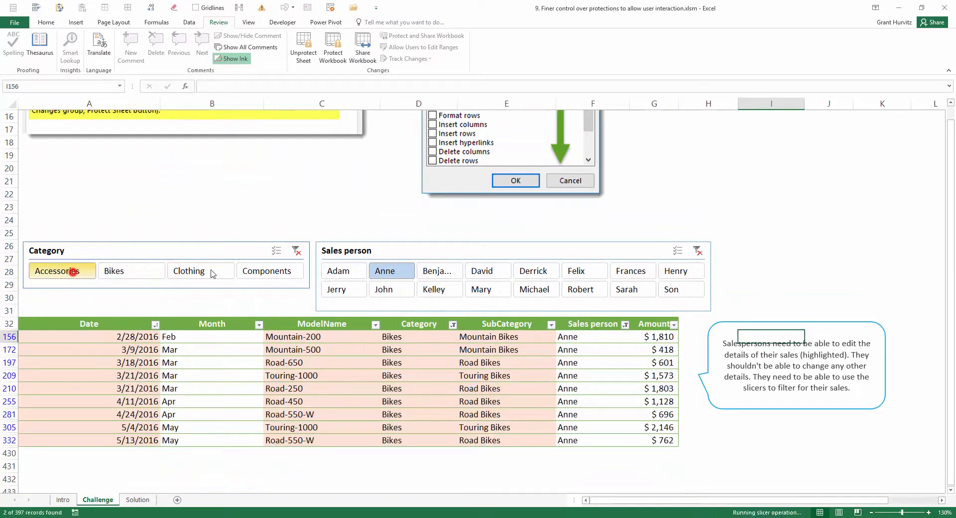
pyautogui.click(246, 269)
pyautogui.click(352, 270)
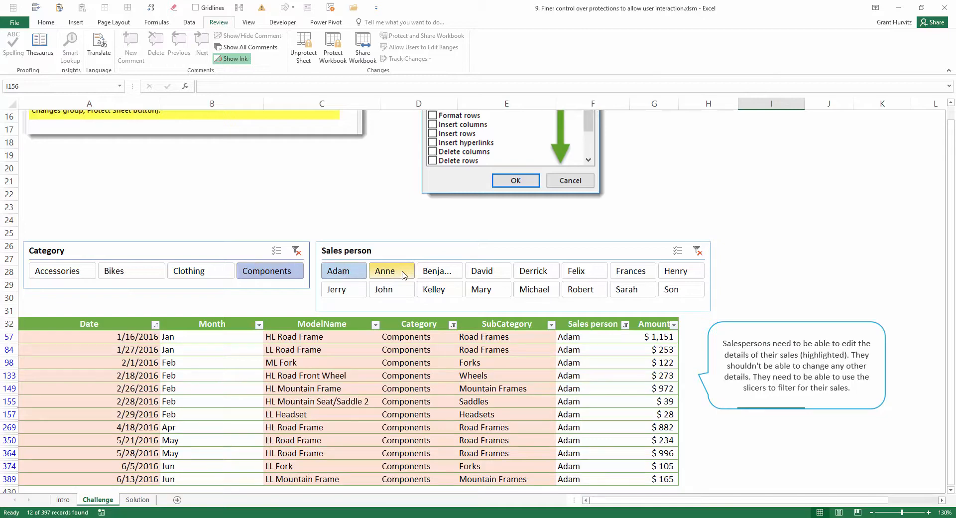
# Switch the Sales person filter to the second and then the third salesperson, and return to the top of the sheet
pyautogui.scroll(3, 404, 275)
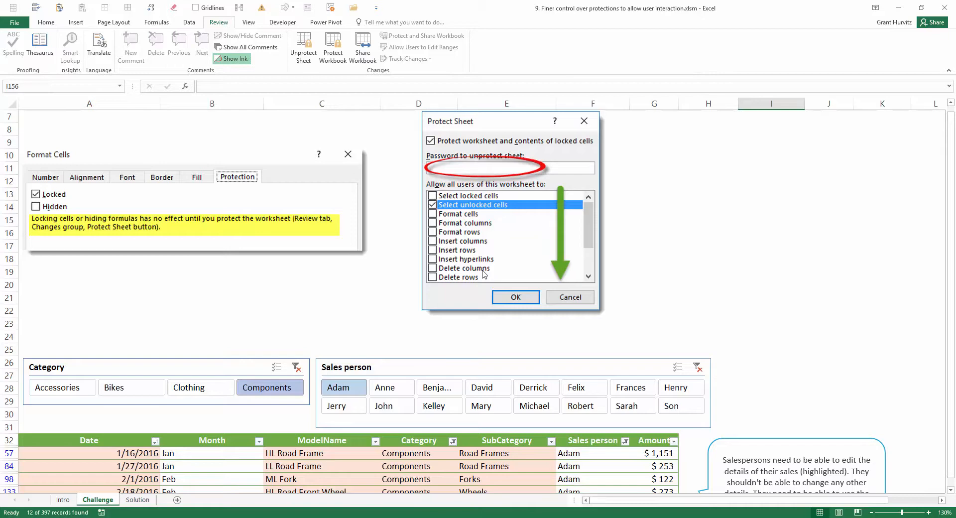
pyautogui.click(404, 388)
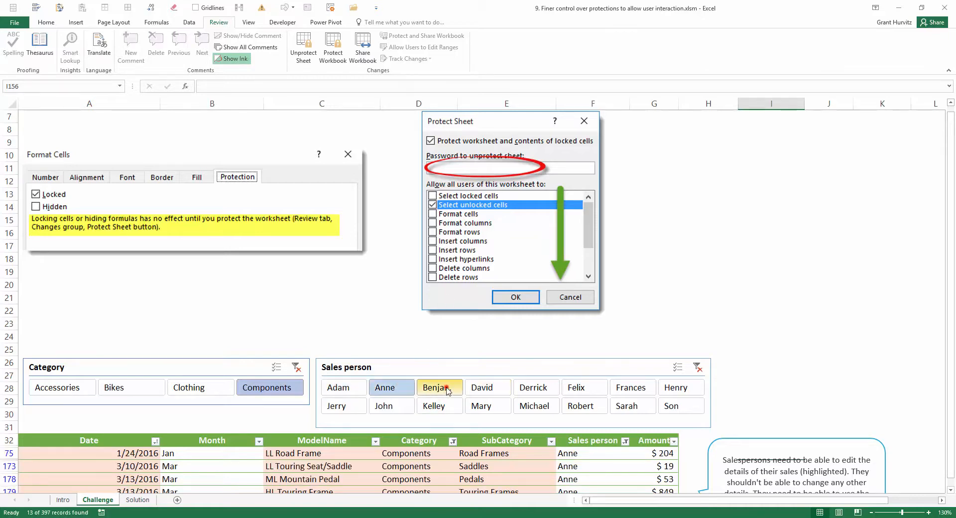
pyautogui.click(447, 389)
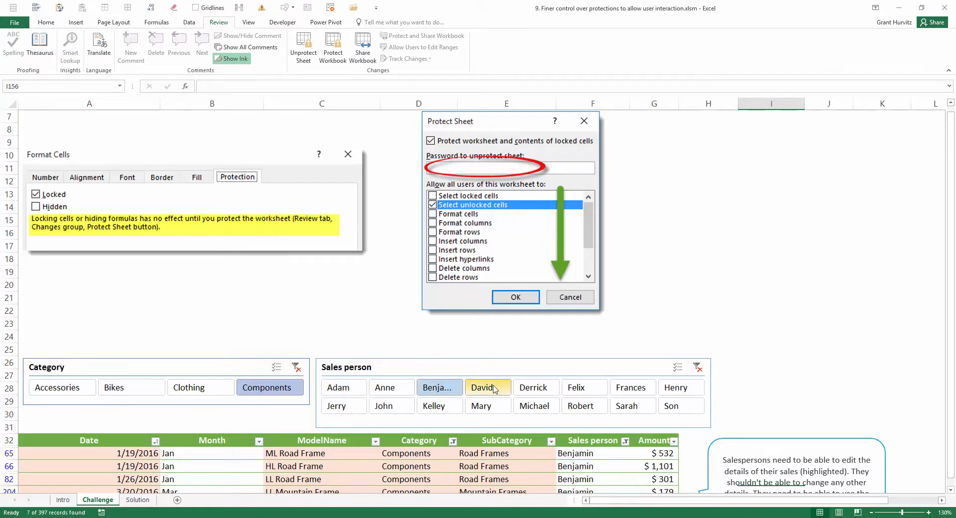
pyautogui.scroll(2, 494, 389)
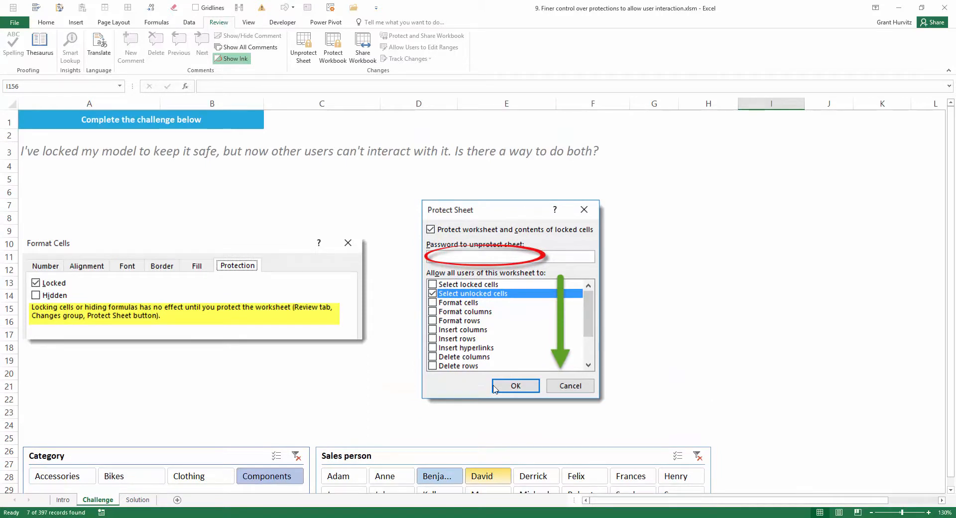